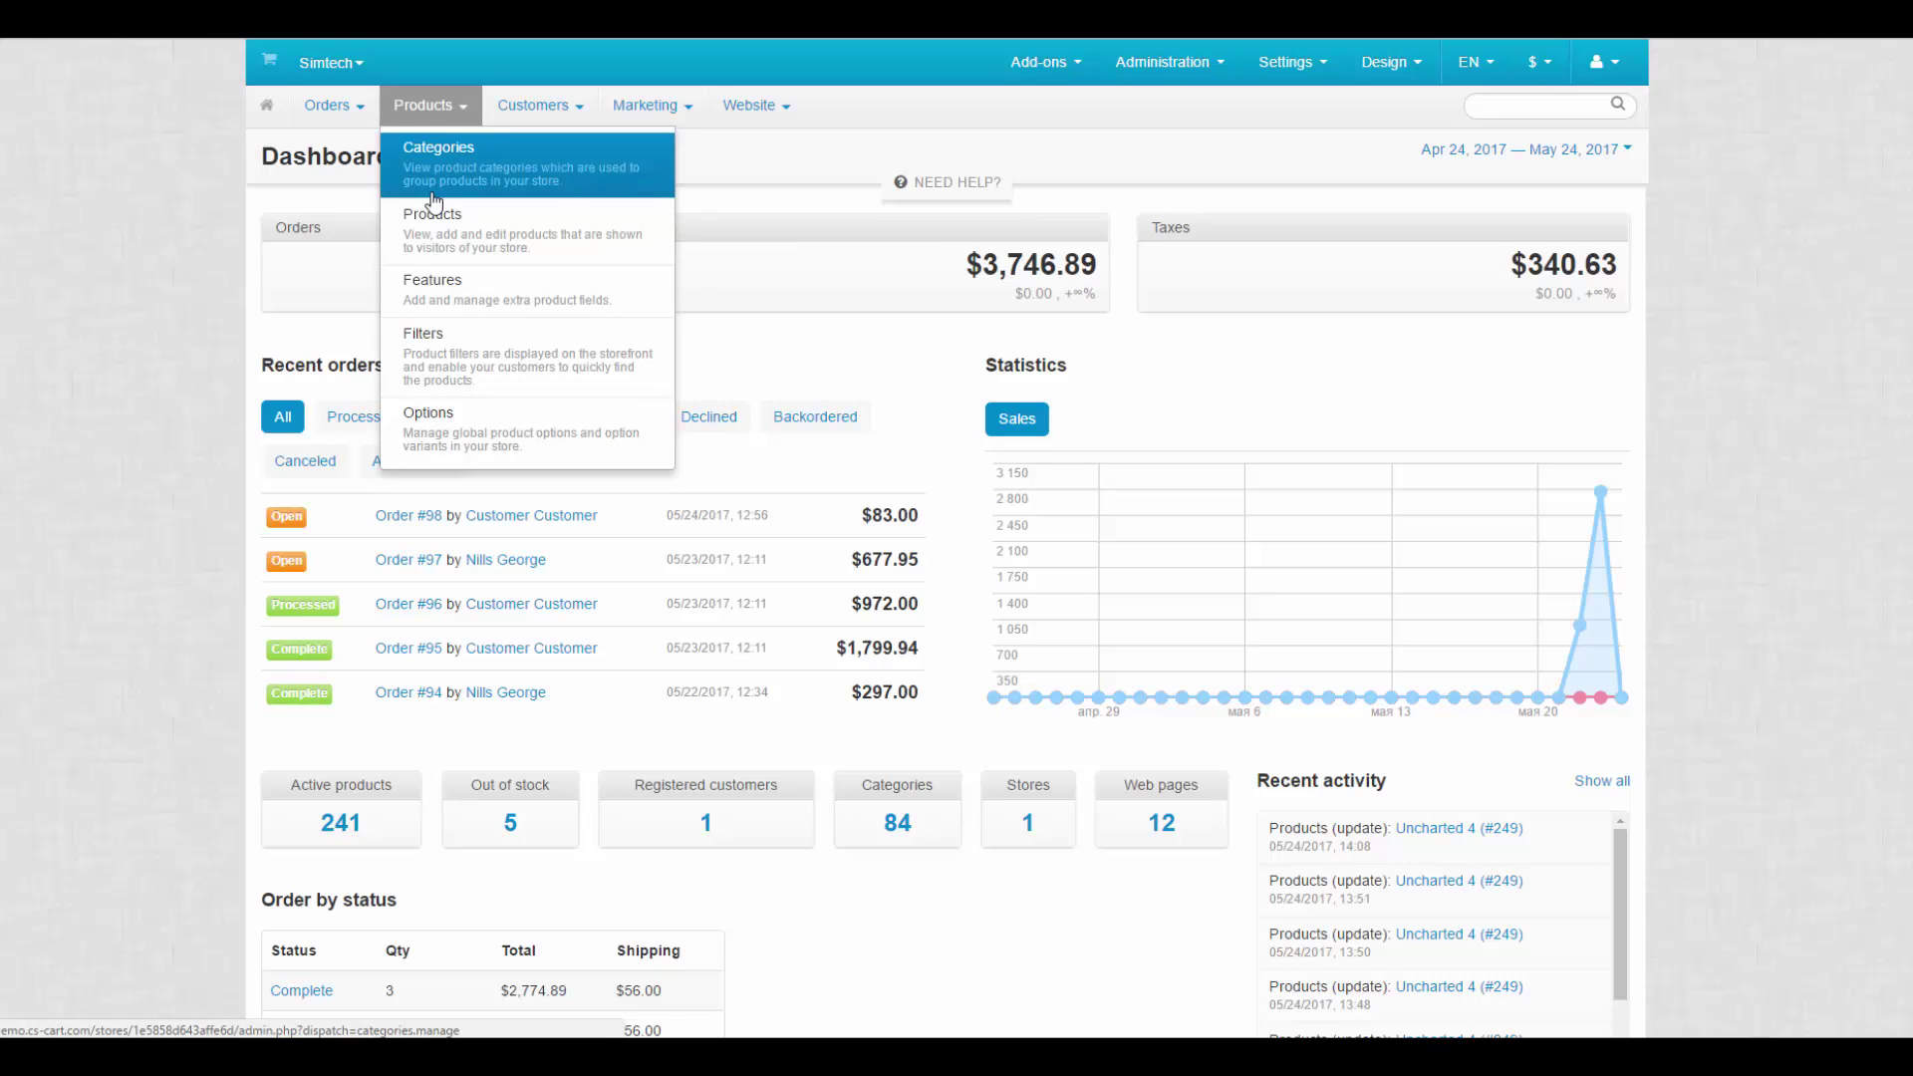
# Step: Go from the dashboard to the Products > Options page listing Color and Size
pyautogui.click(418, 419)
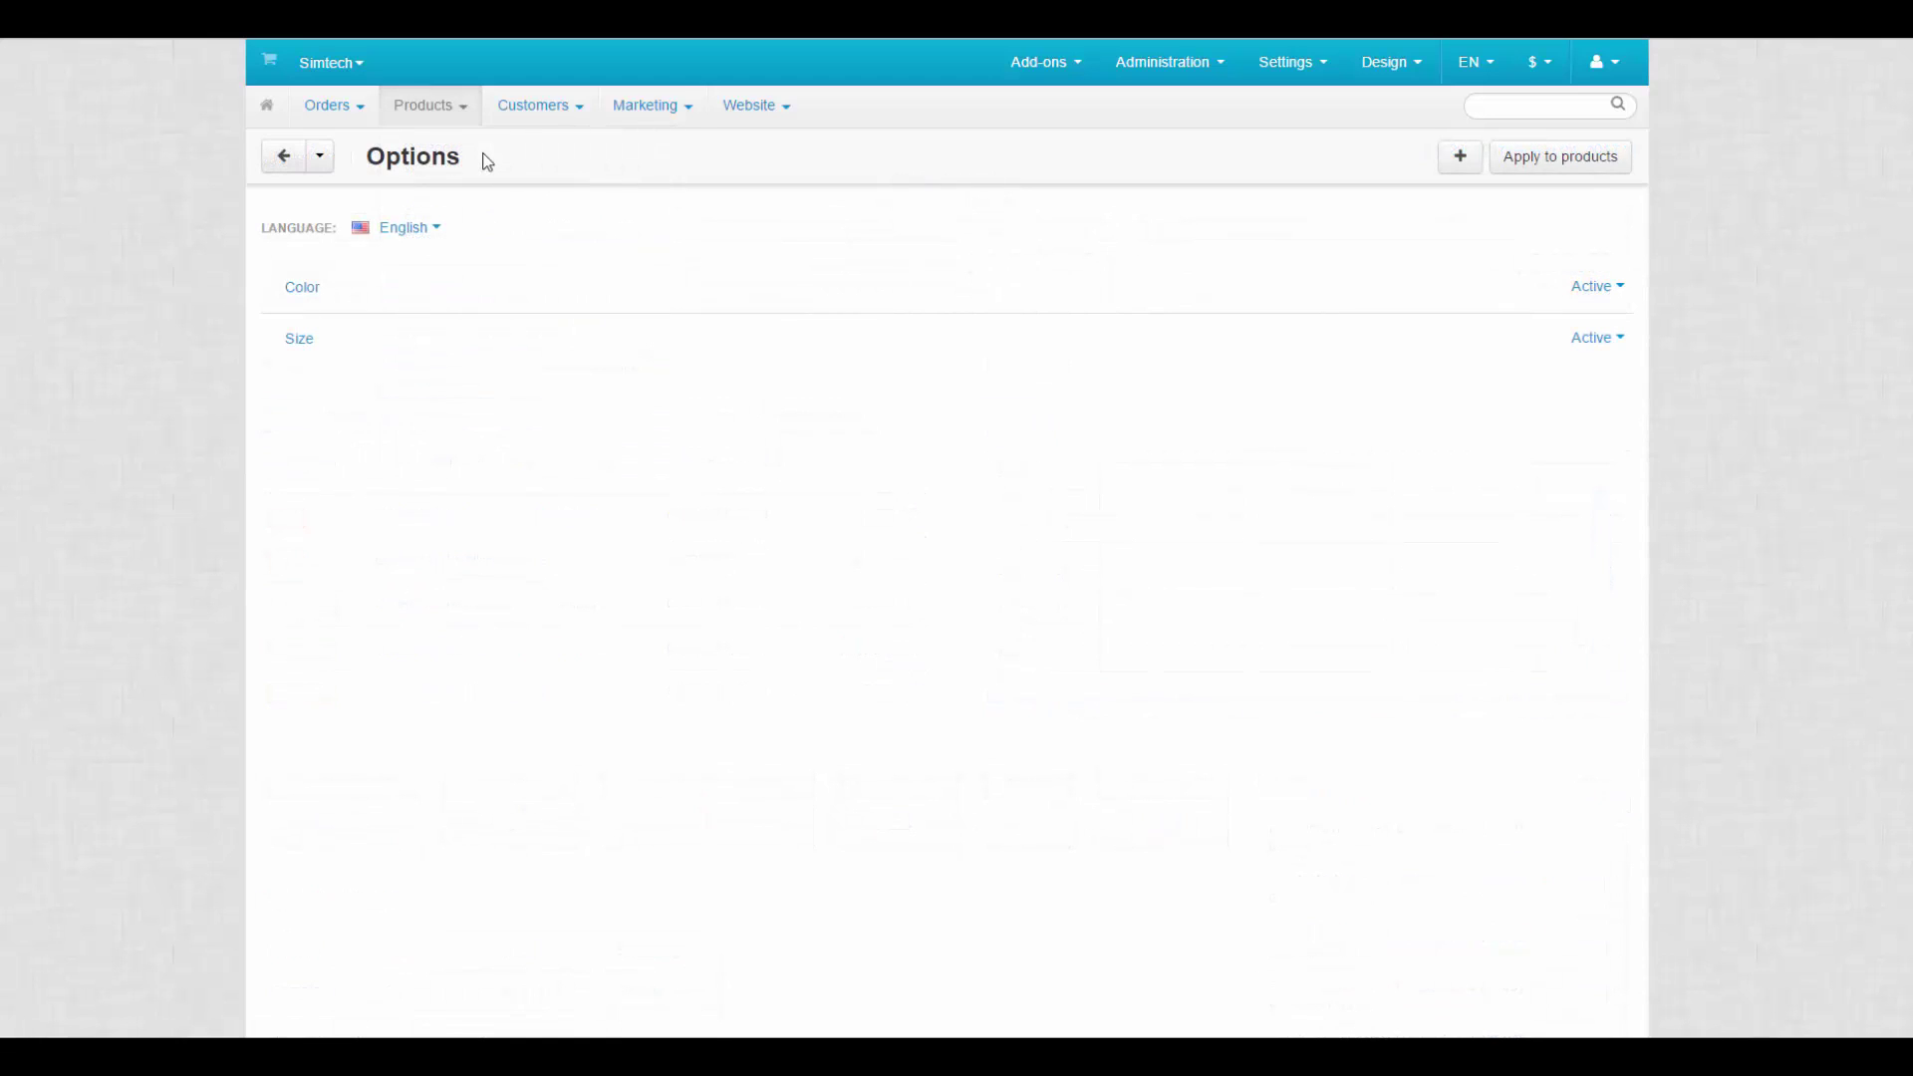
pyautogui.moveTo(346, 288)
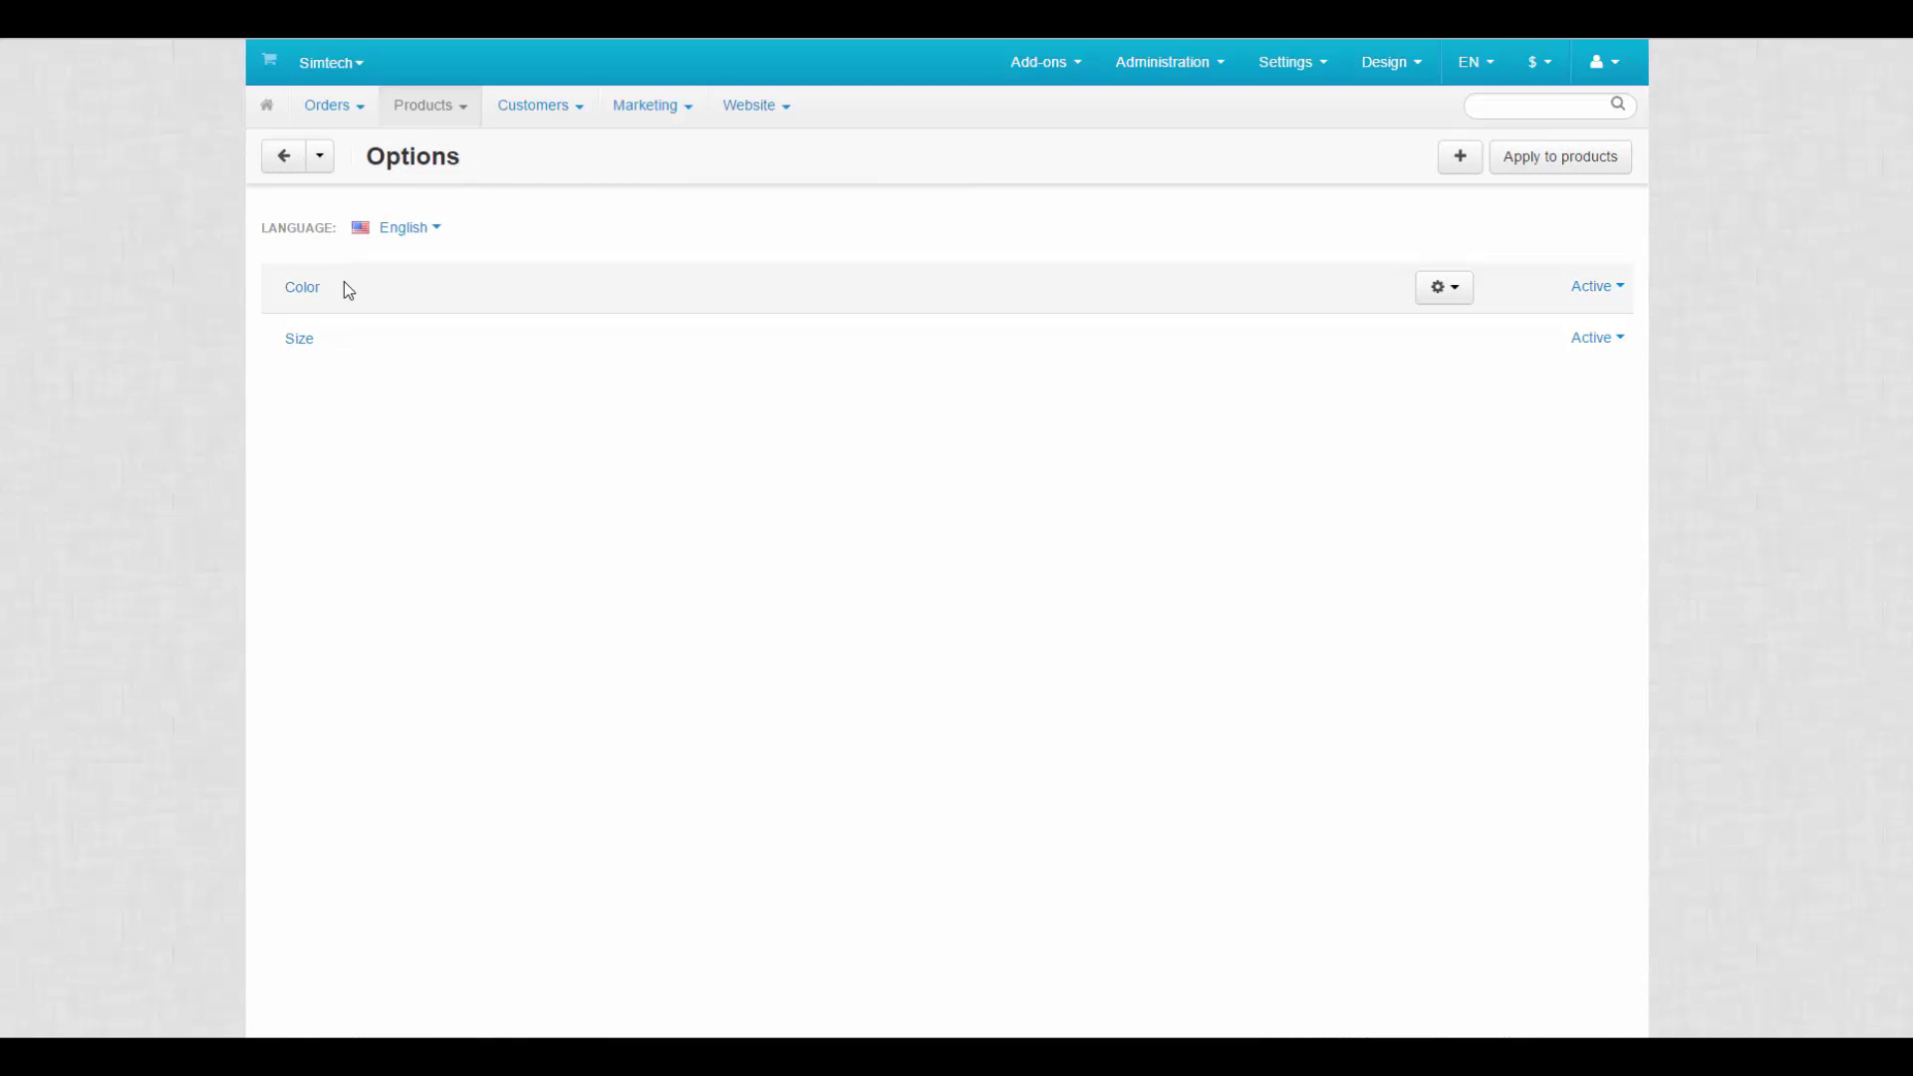
pyautogui.click(323, 342)
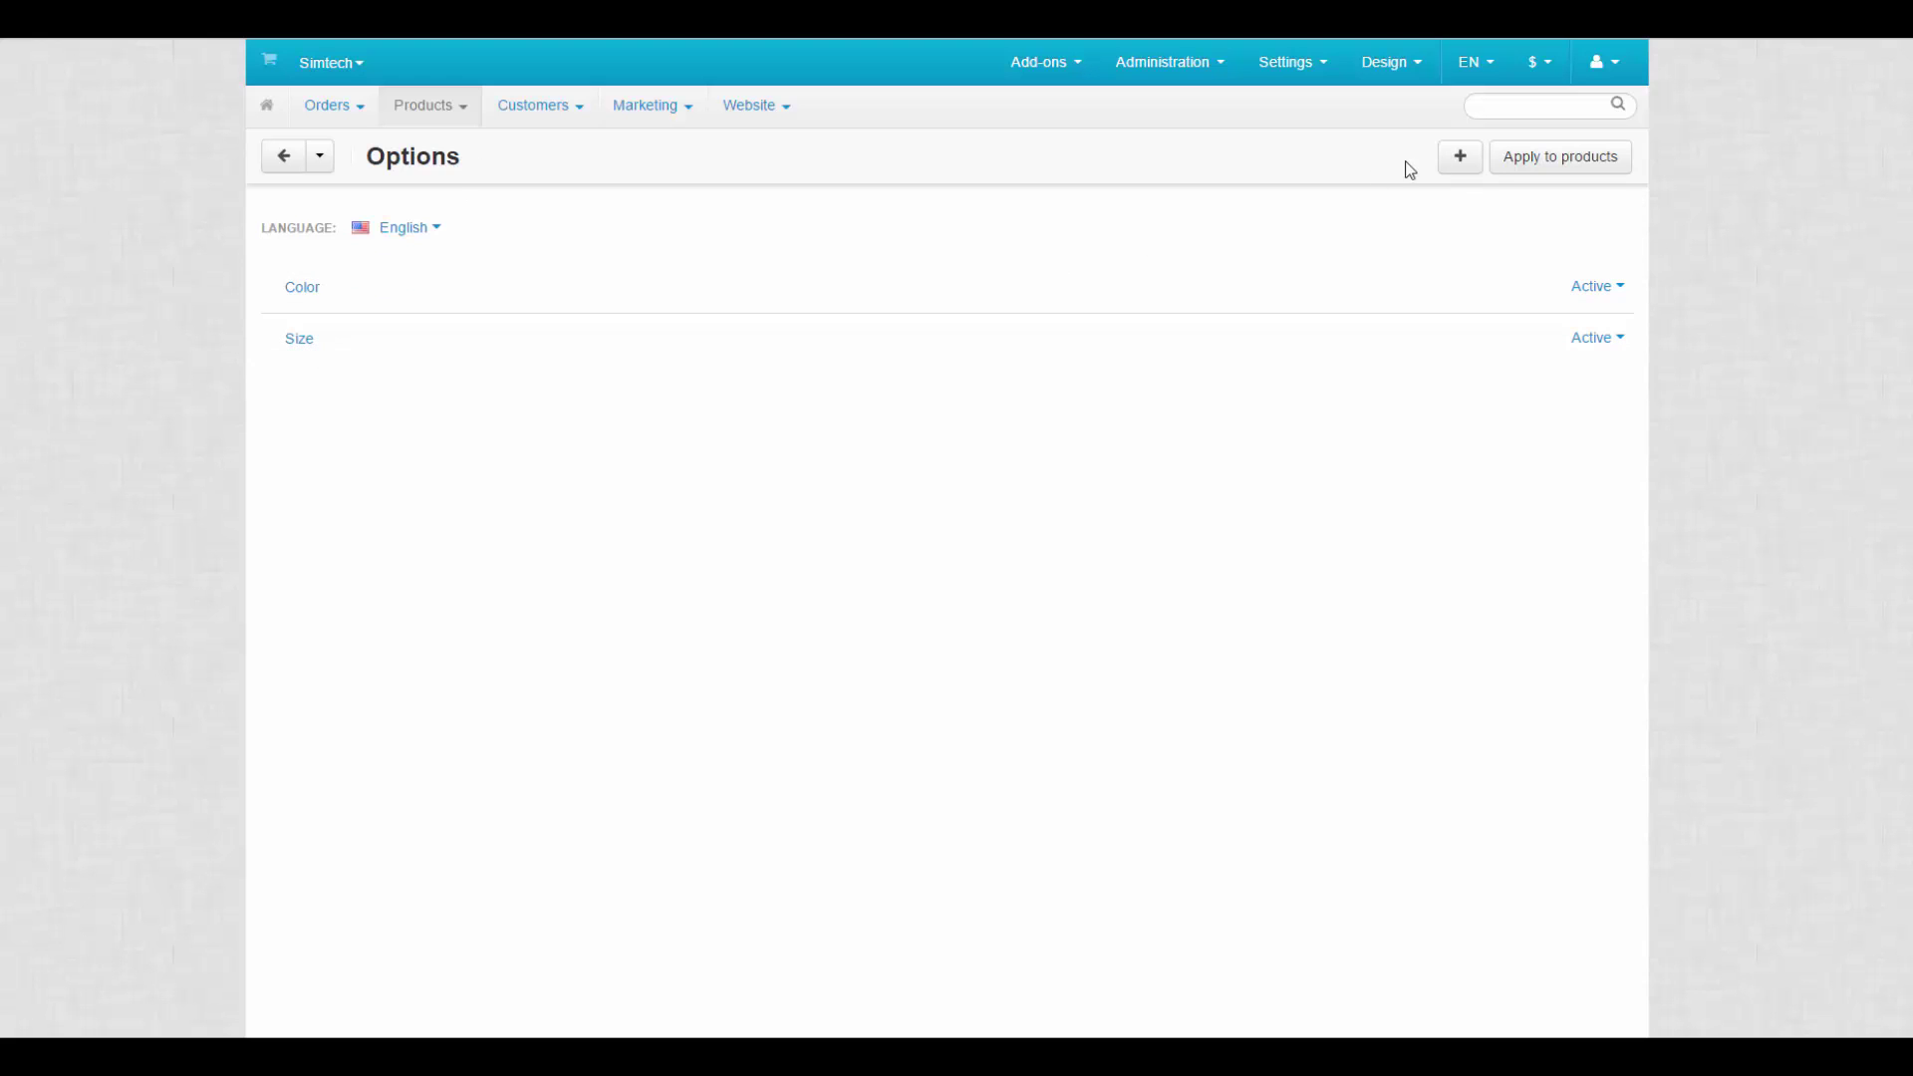
# Step: Begin a new global option with name Cloth and position 3
pyautogui.click(1465, 156)
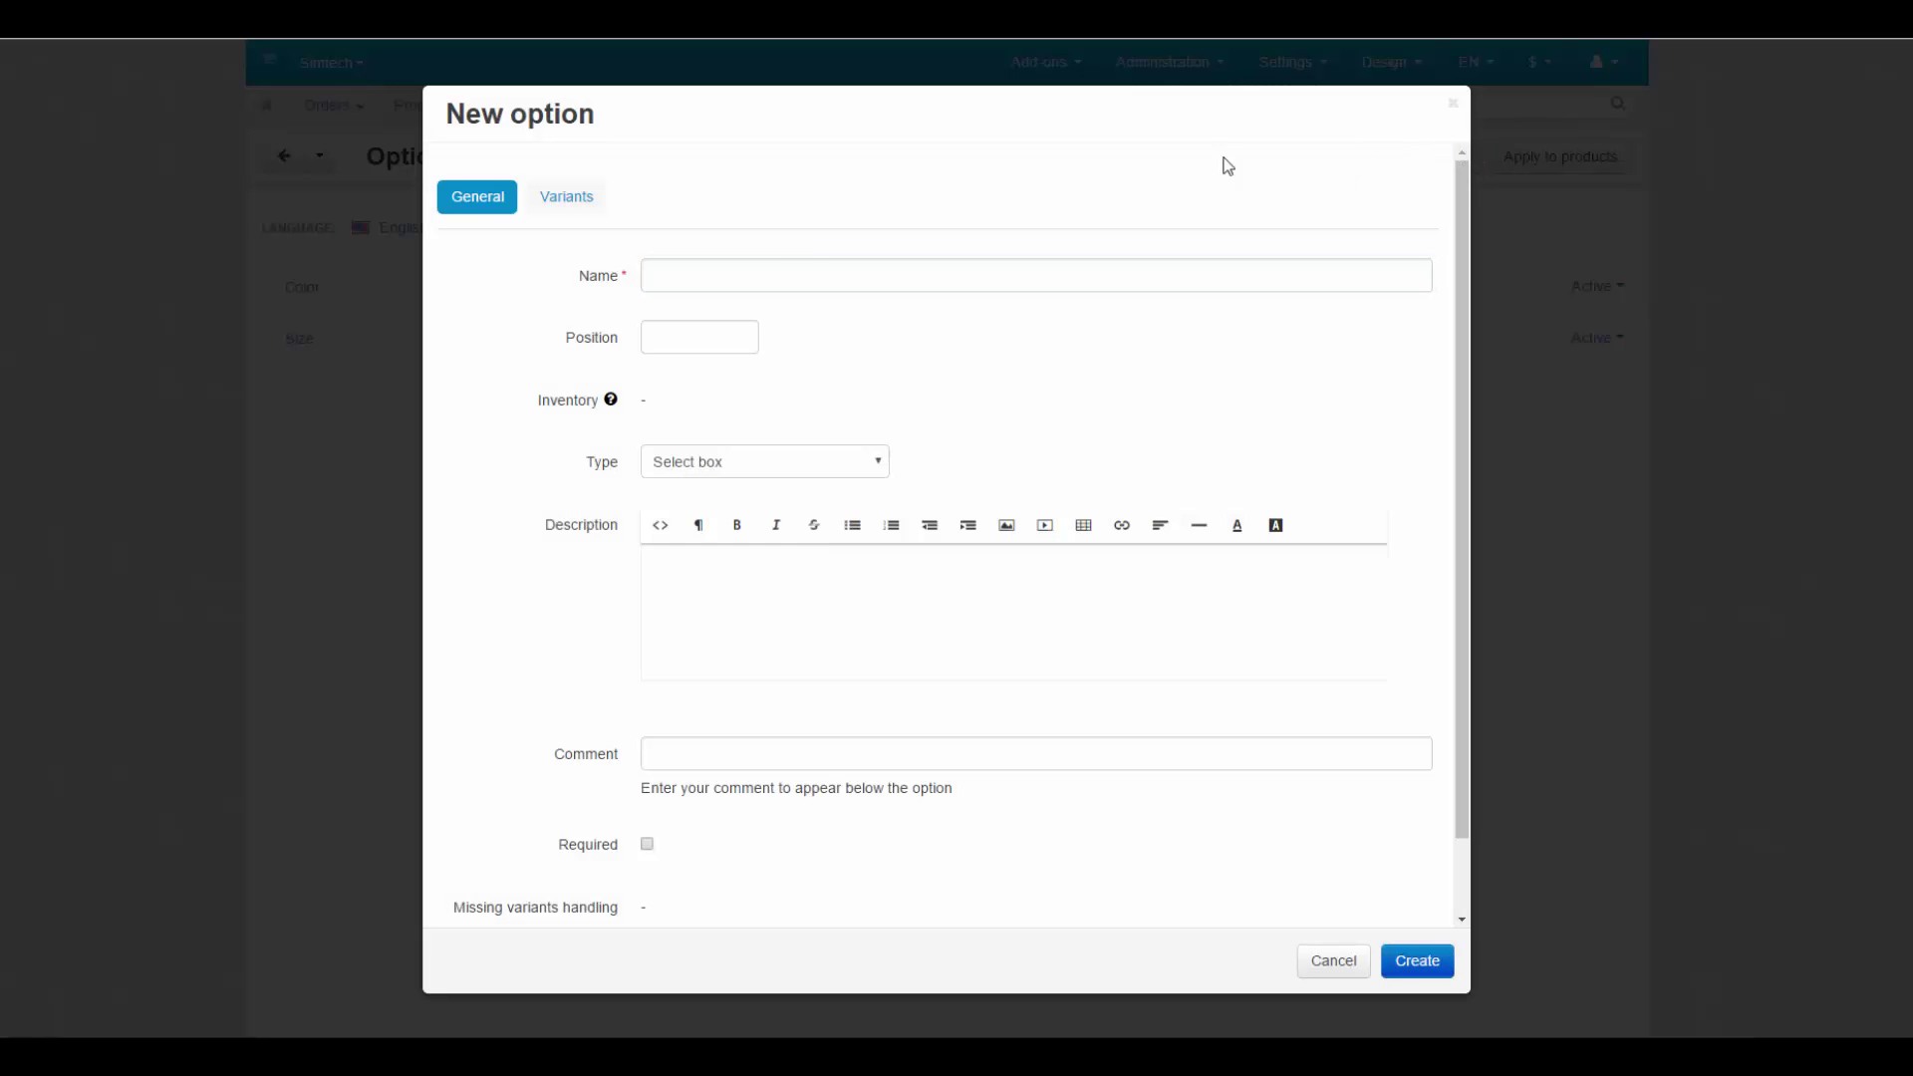
pyautogui.click(671, 281)
pyautogui.write('Cloth')
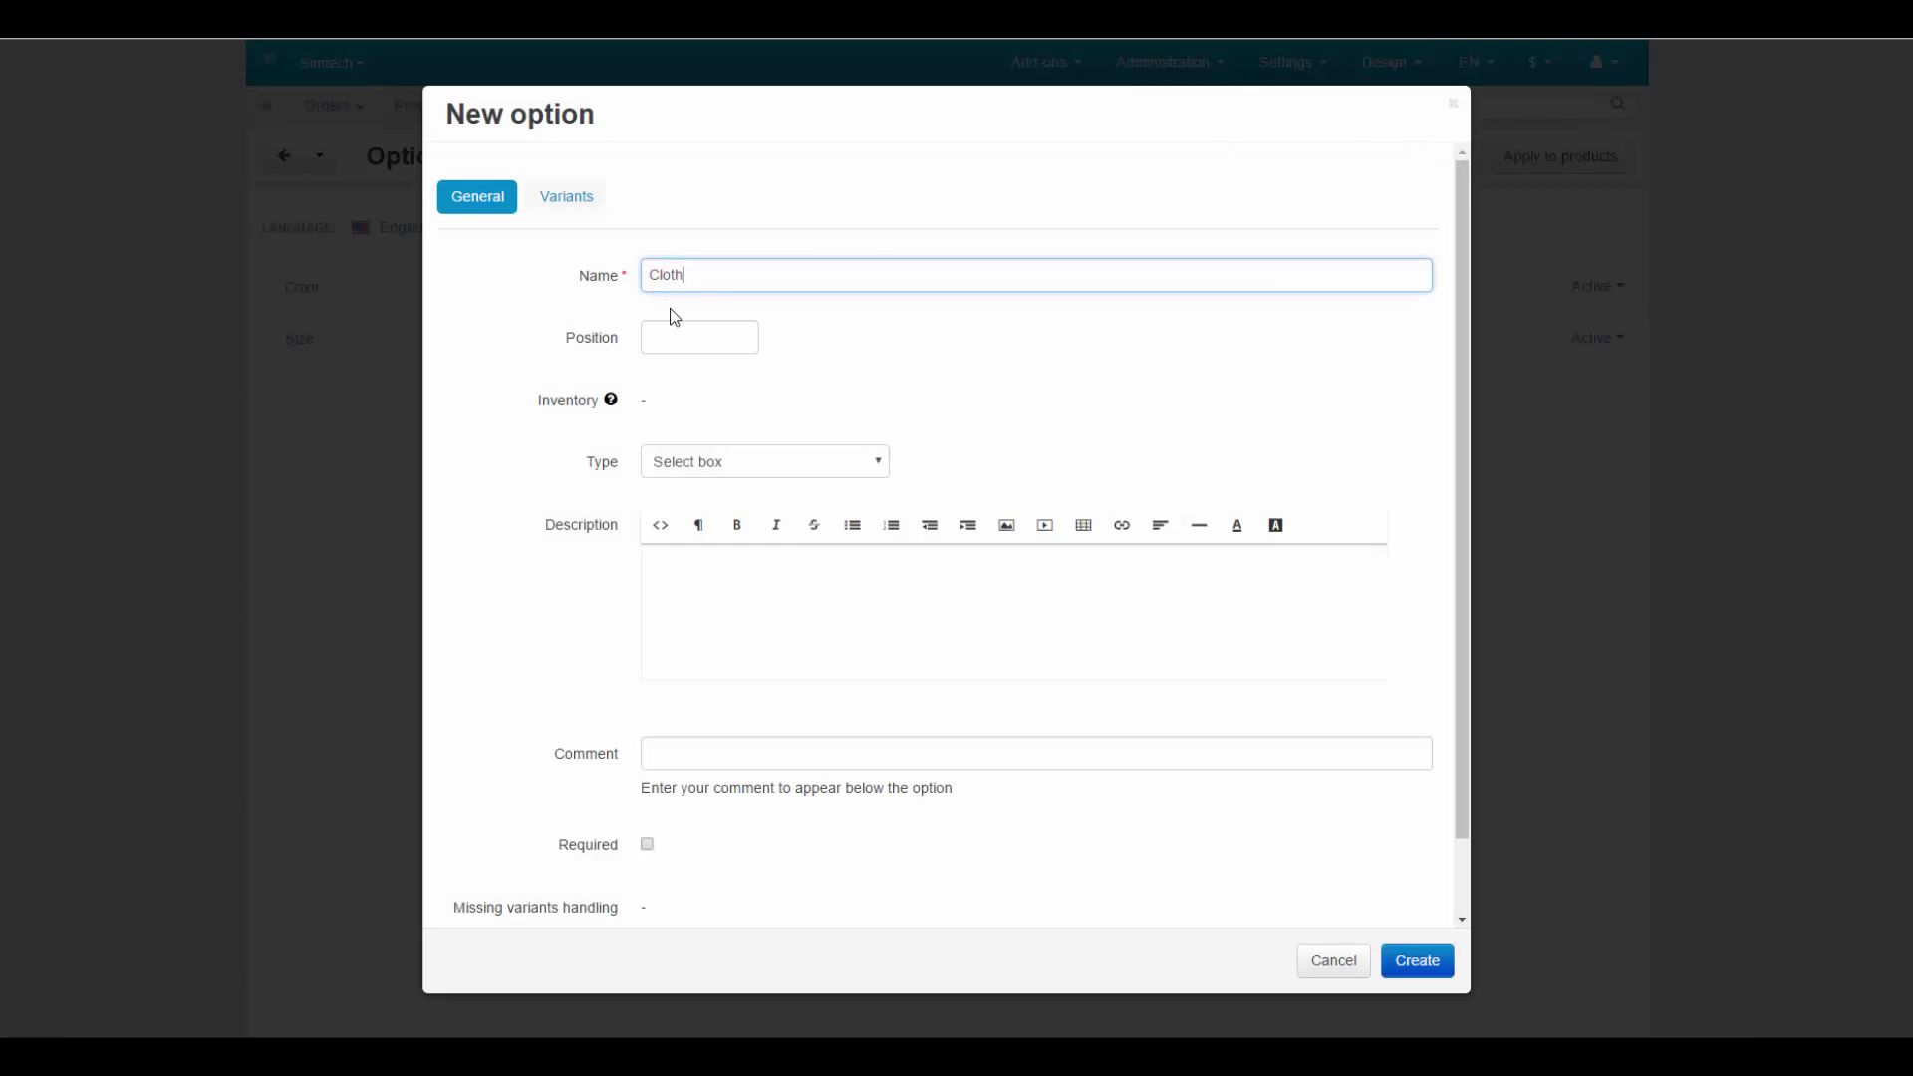
pyautogui.click(663, 338)
pyautogui.write('3')
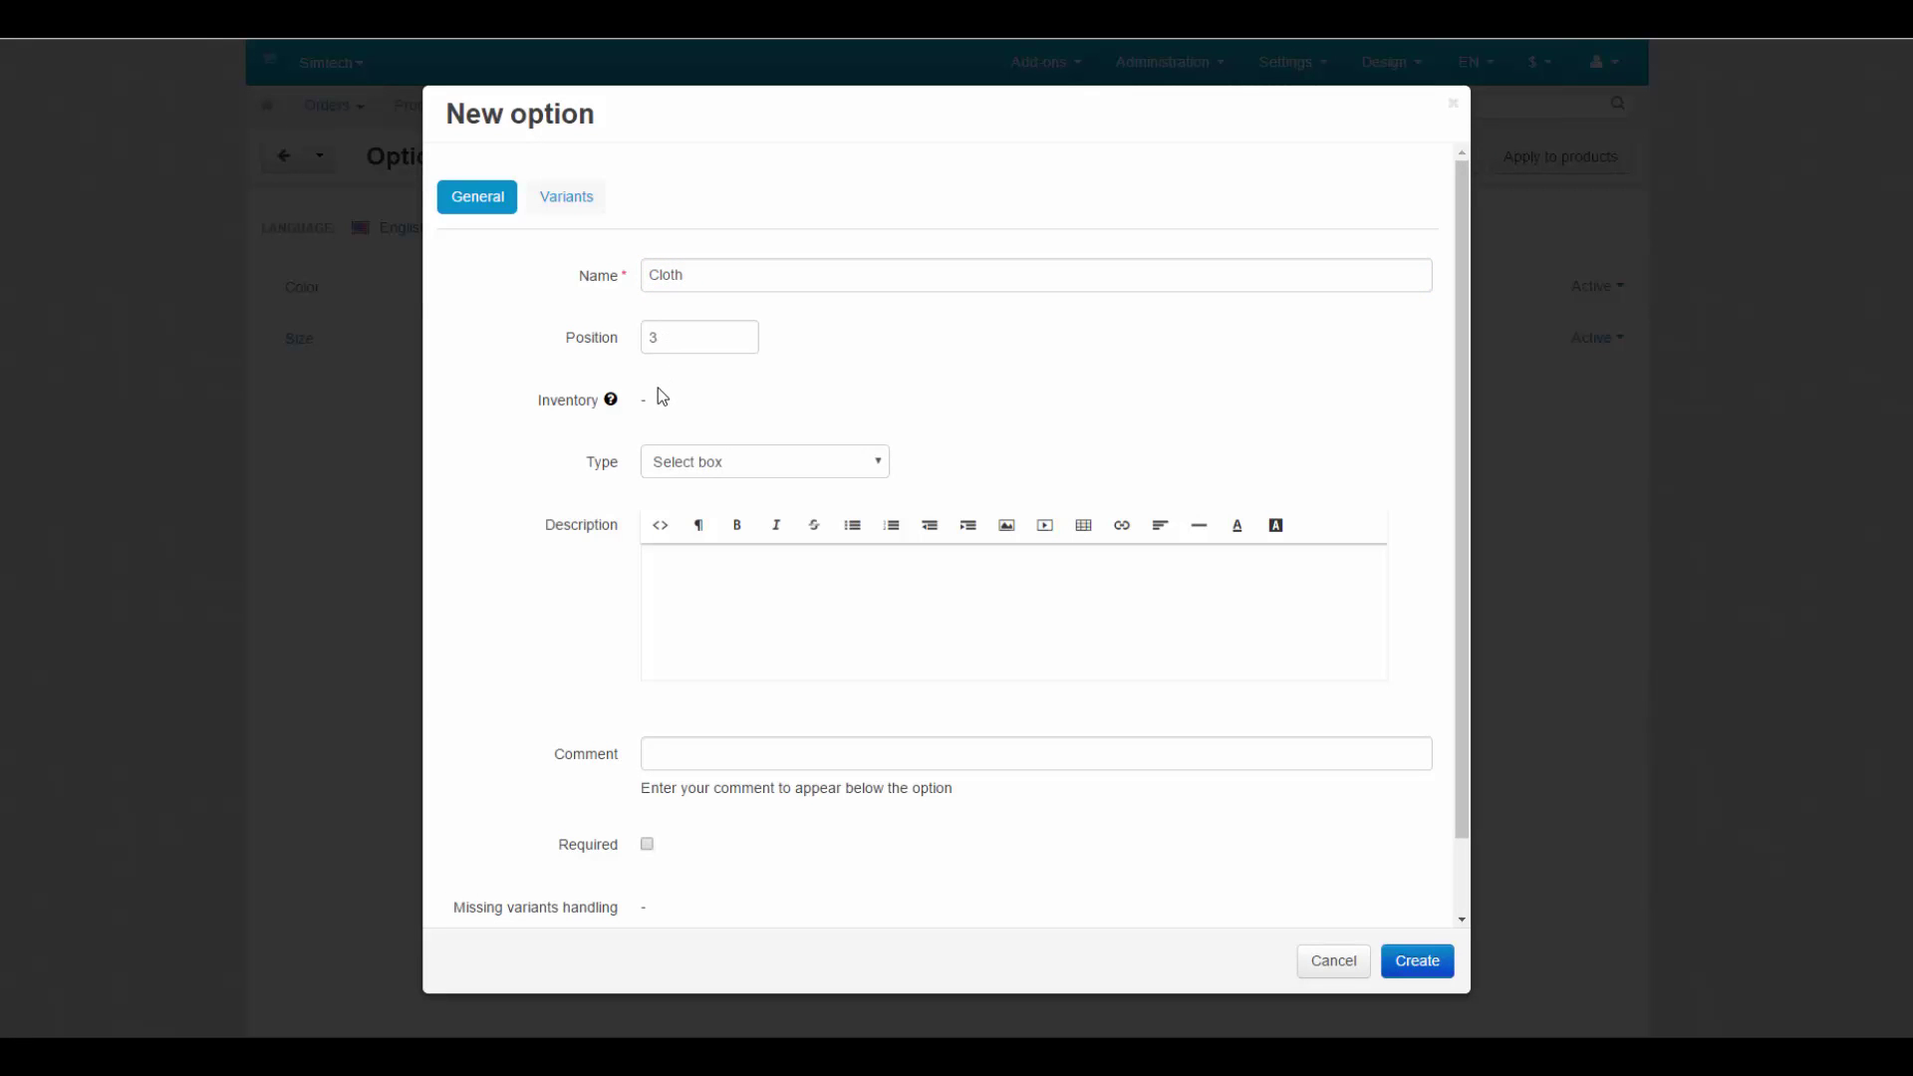
pyautogui.moveTo(610, 399)
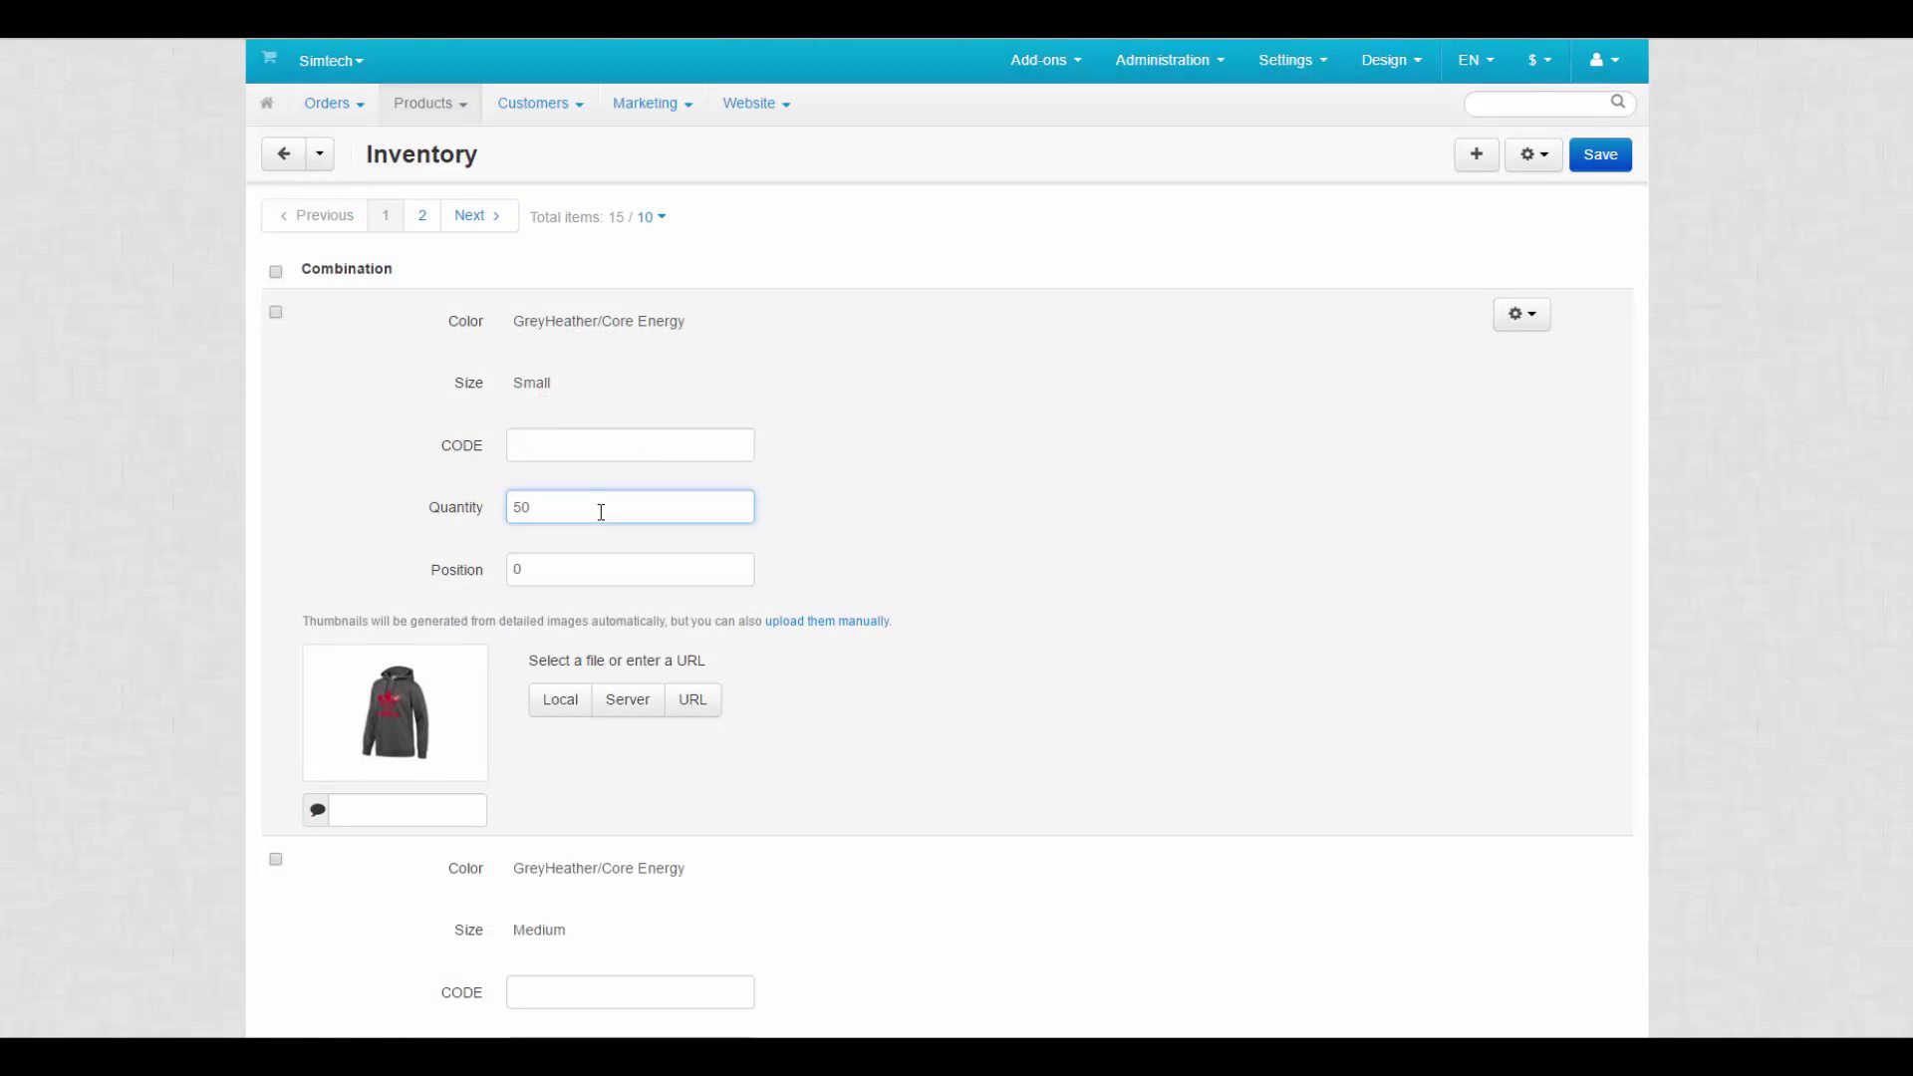
pyautogui.scroll(-5, 602, 511)
pyautogui.click(555, 235)
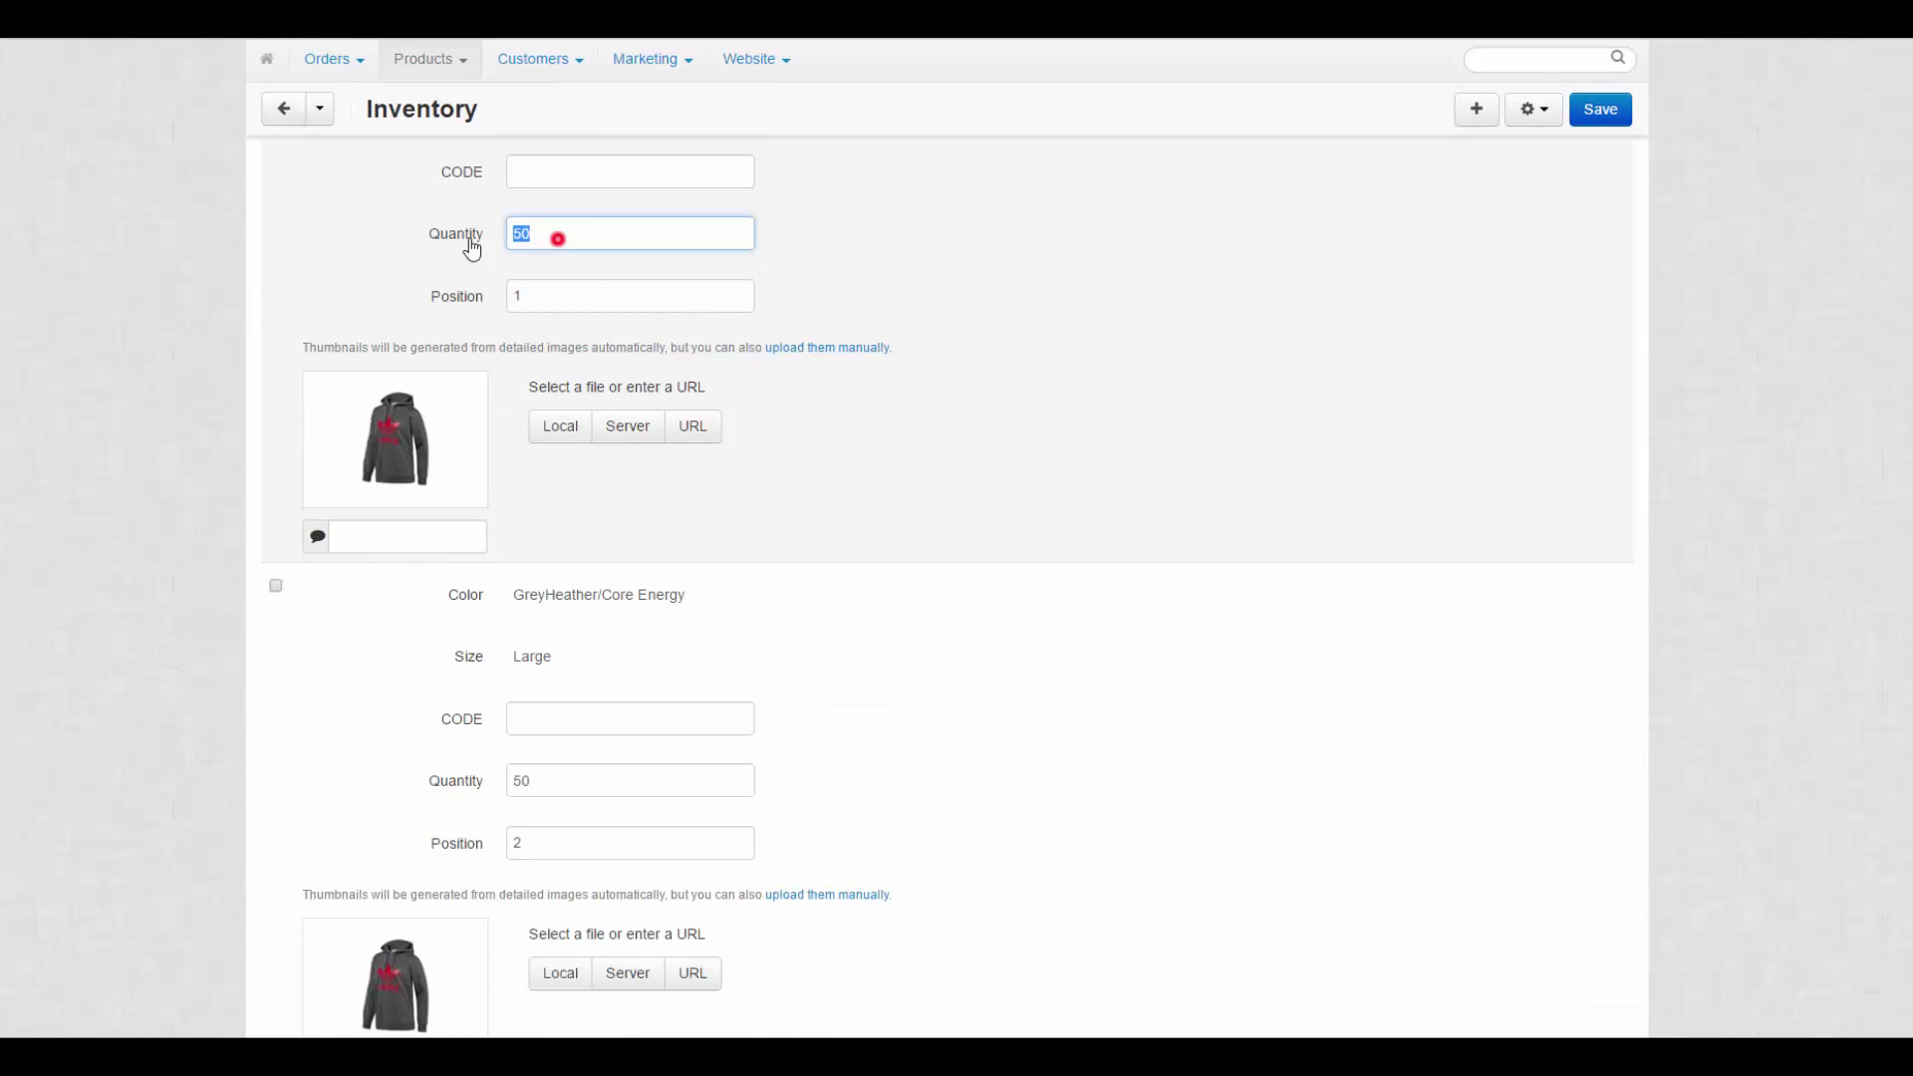
pyautogui.click(560, 779)
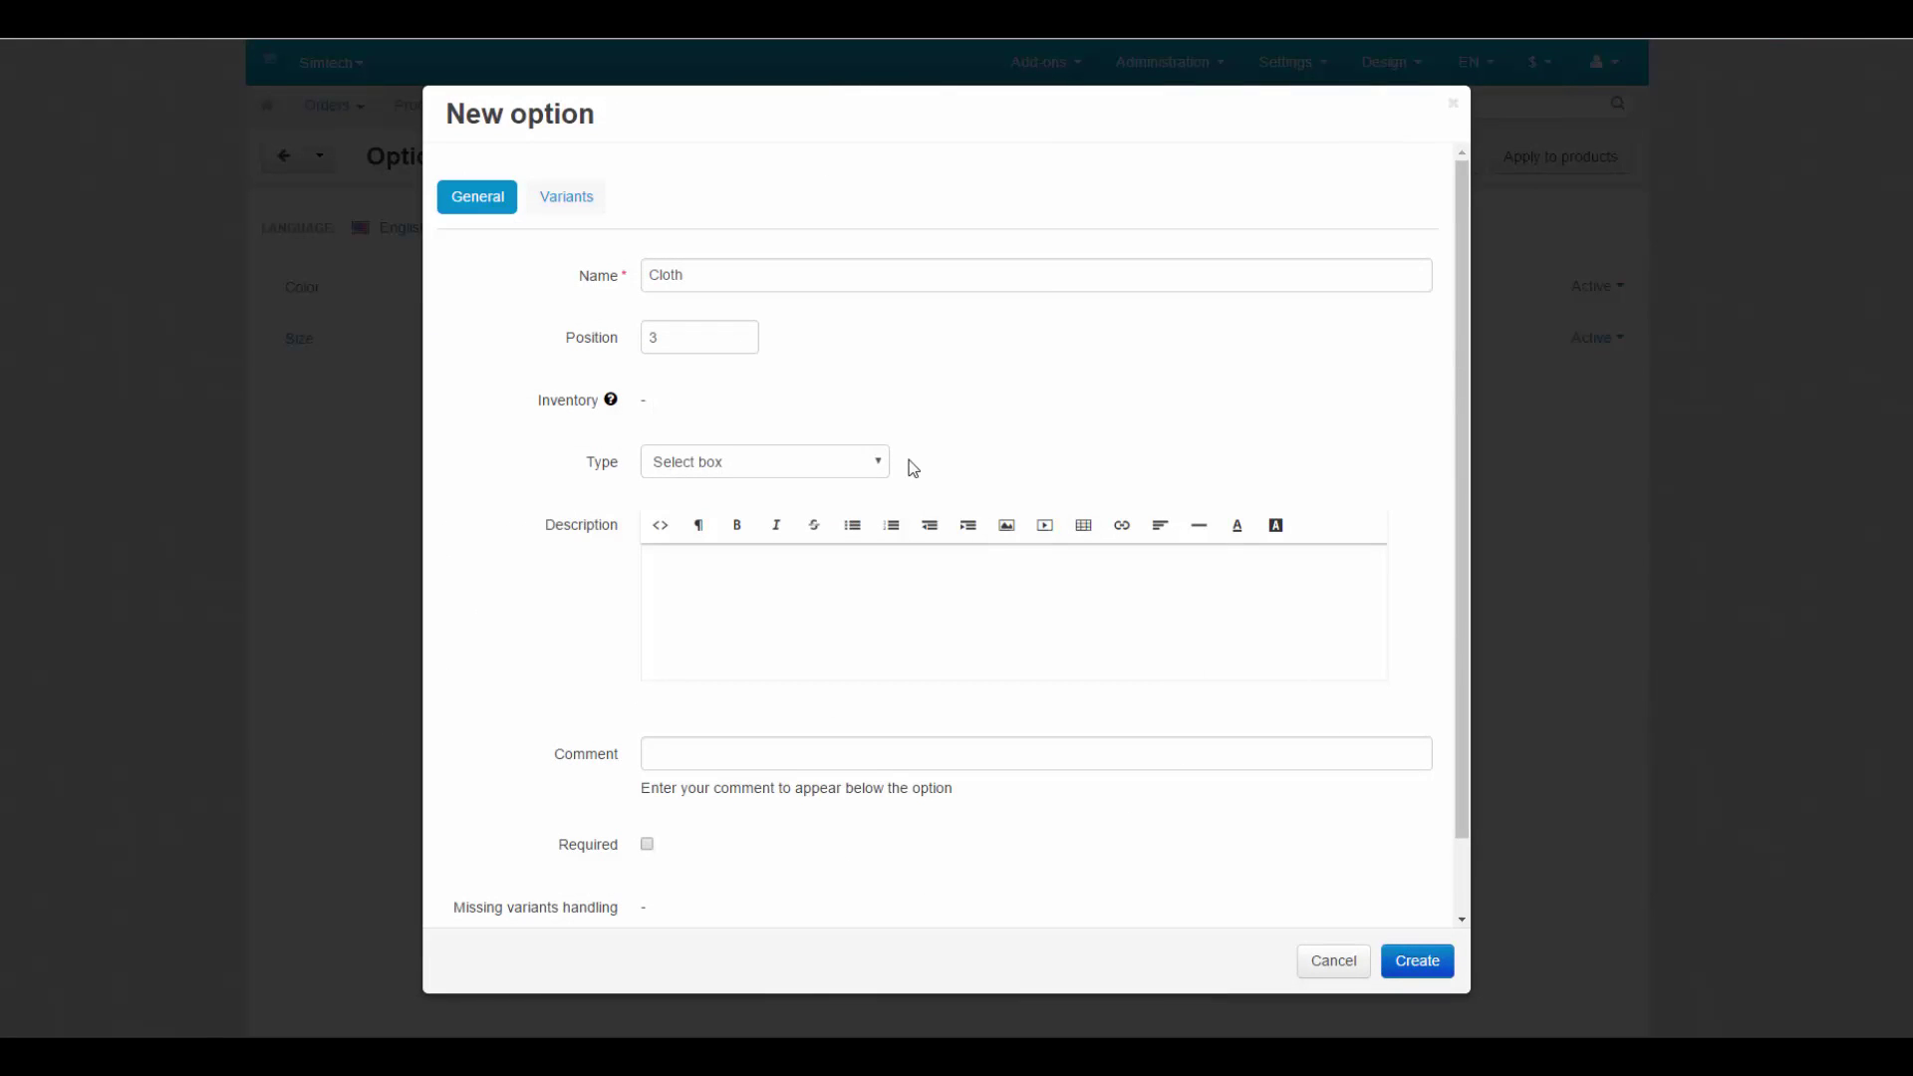
# Step: Leave Cloth as a Select box, add variant Cotton, and start a second variant row
pyautogui.click(834, 467)
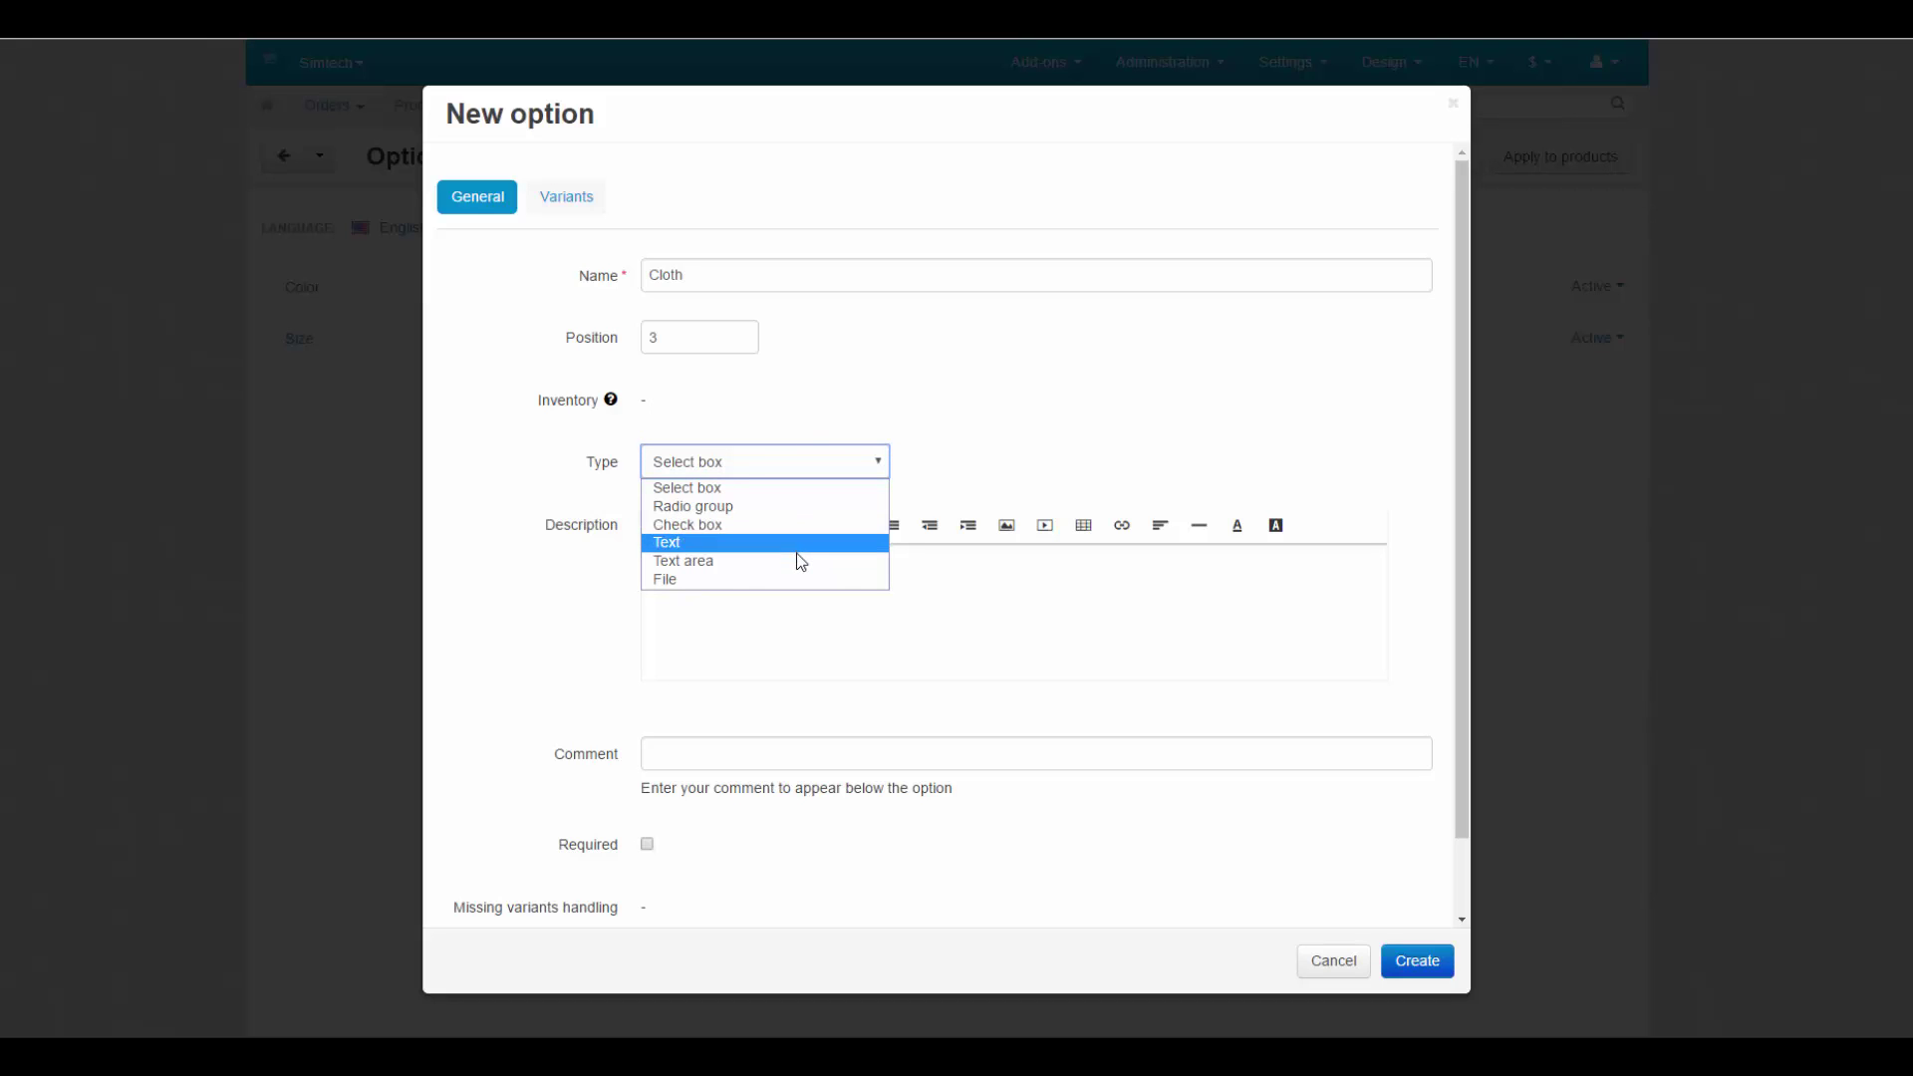
pyautogui.click(793, 488)
pyautogui.click(566, 197)
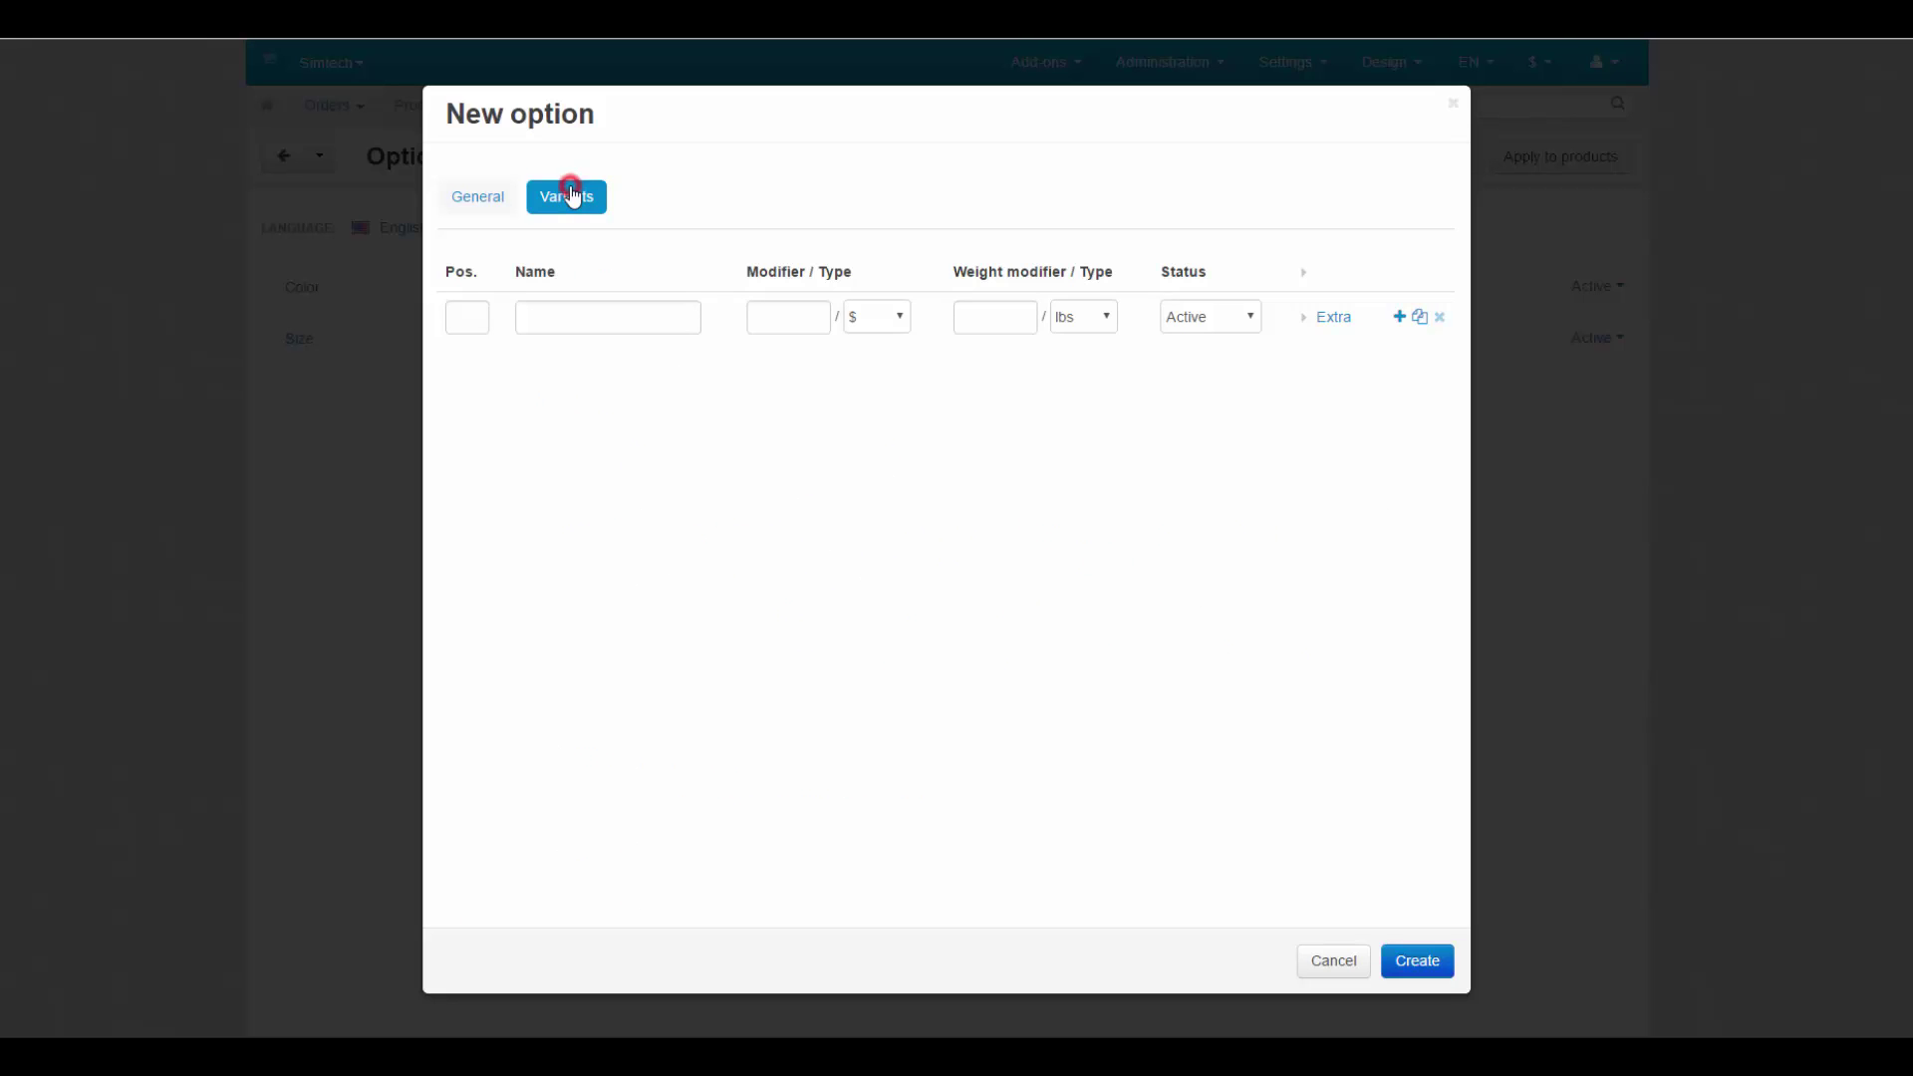
pyautogui.click(568, 318)
pyautogui.write('Cotton')
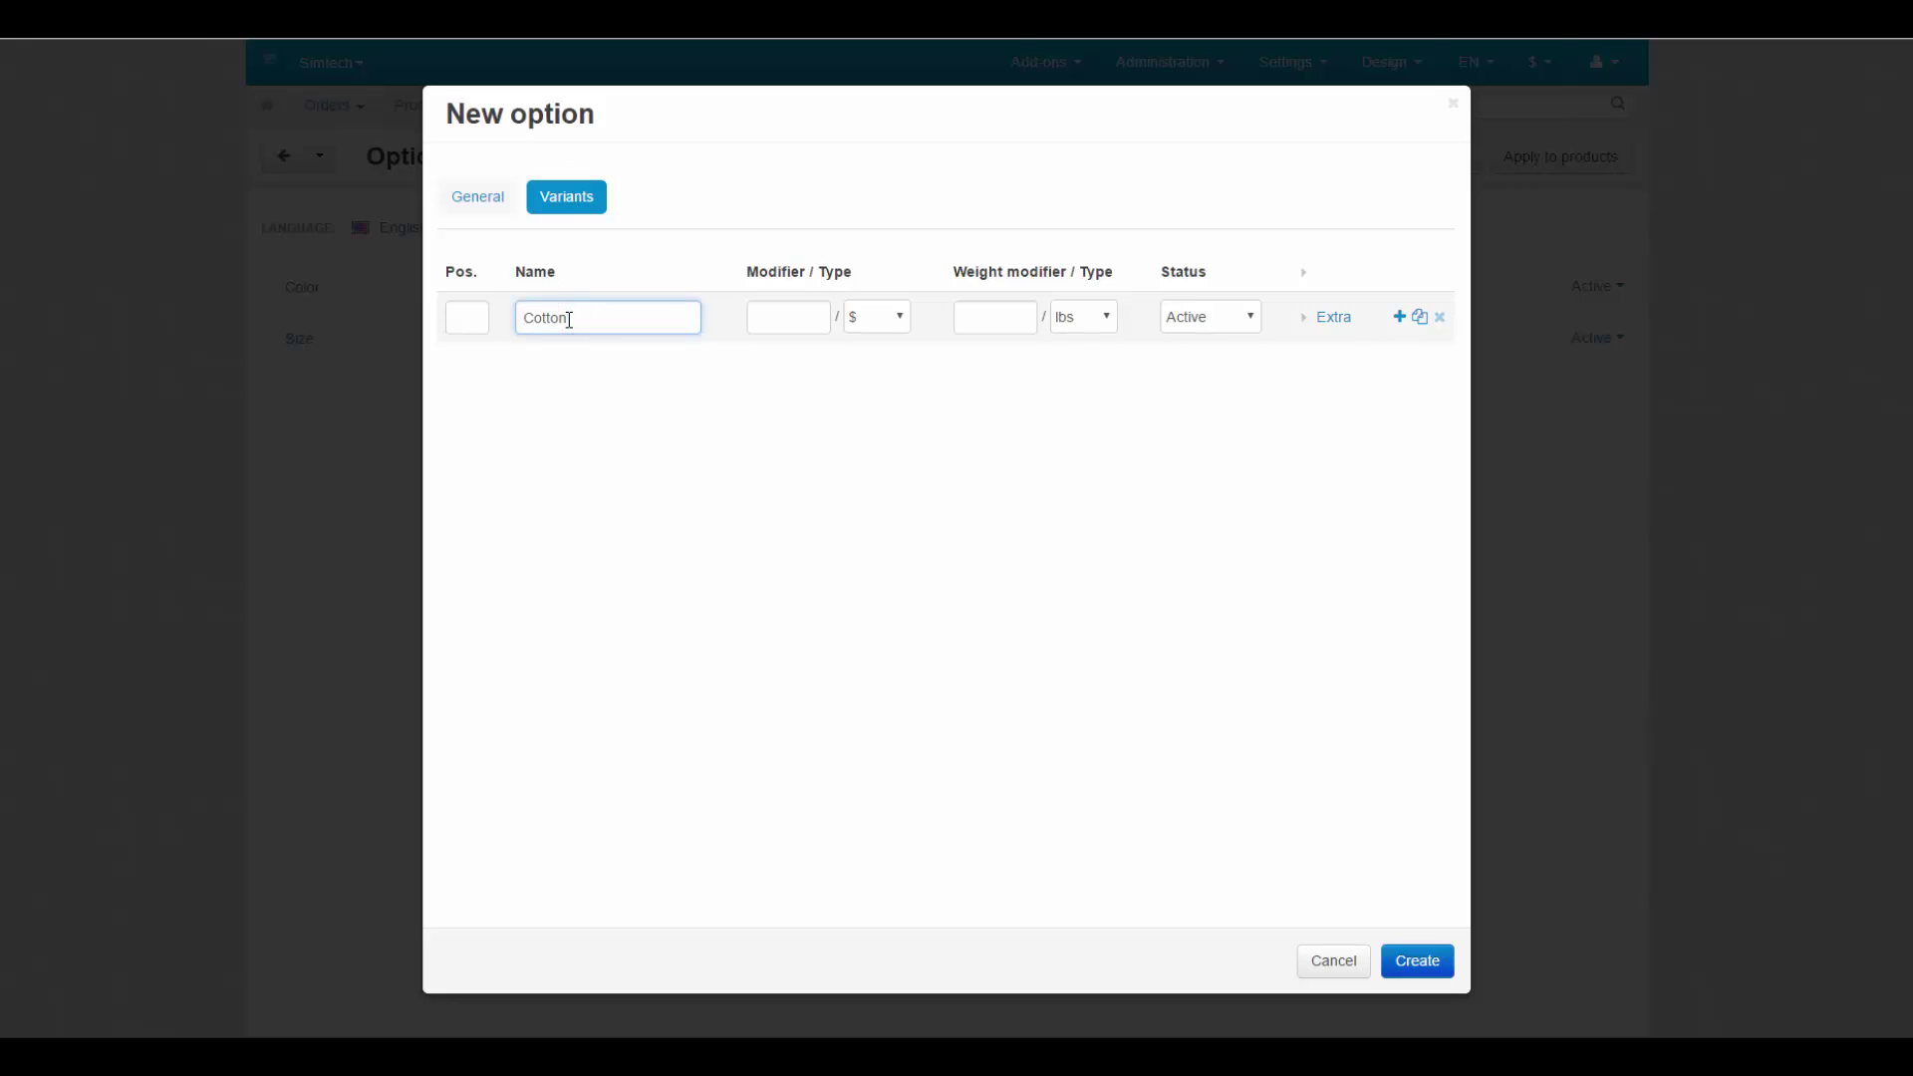
pyautogui.click(1399, 316)
pyautogui.click(605, 376)
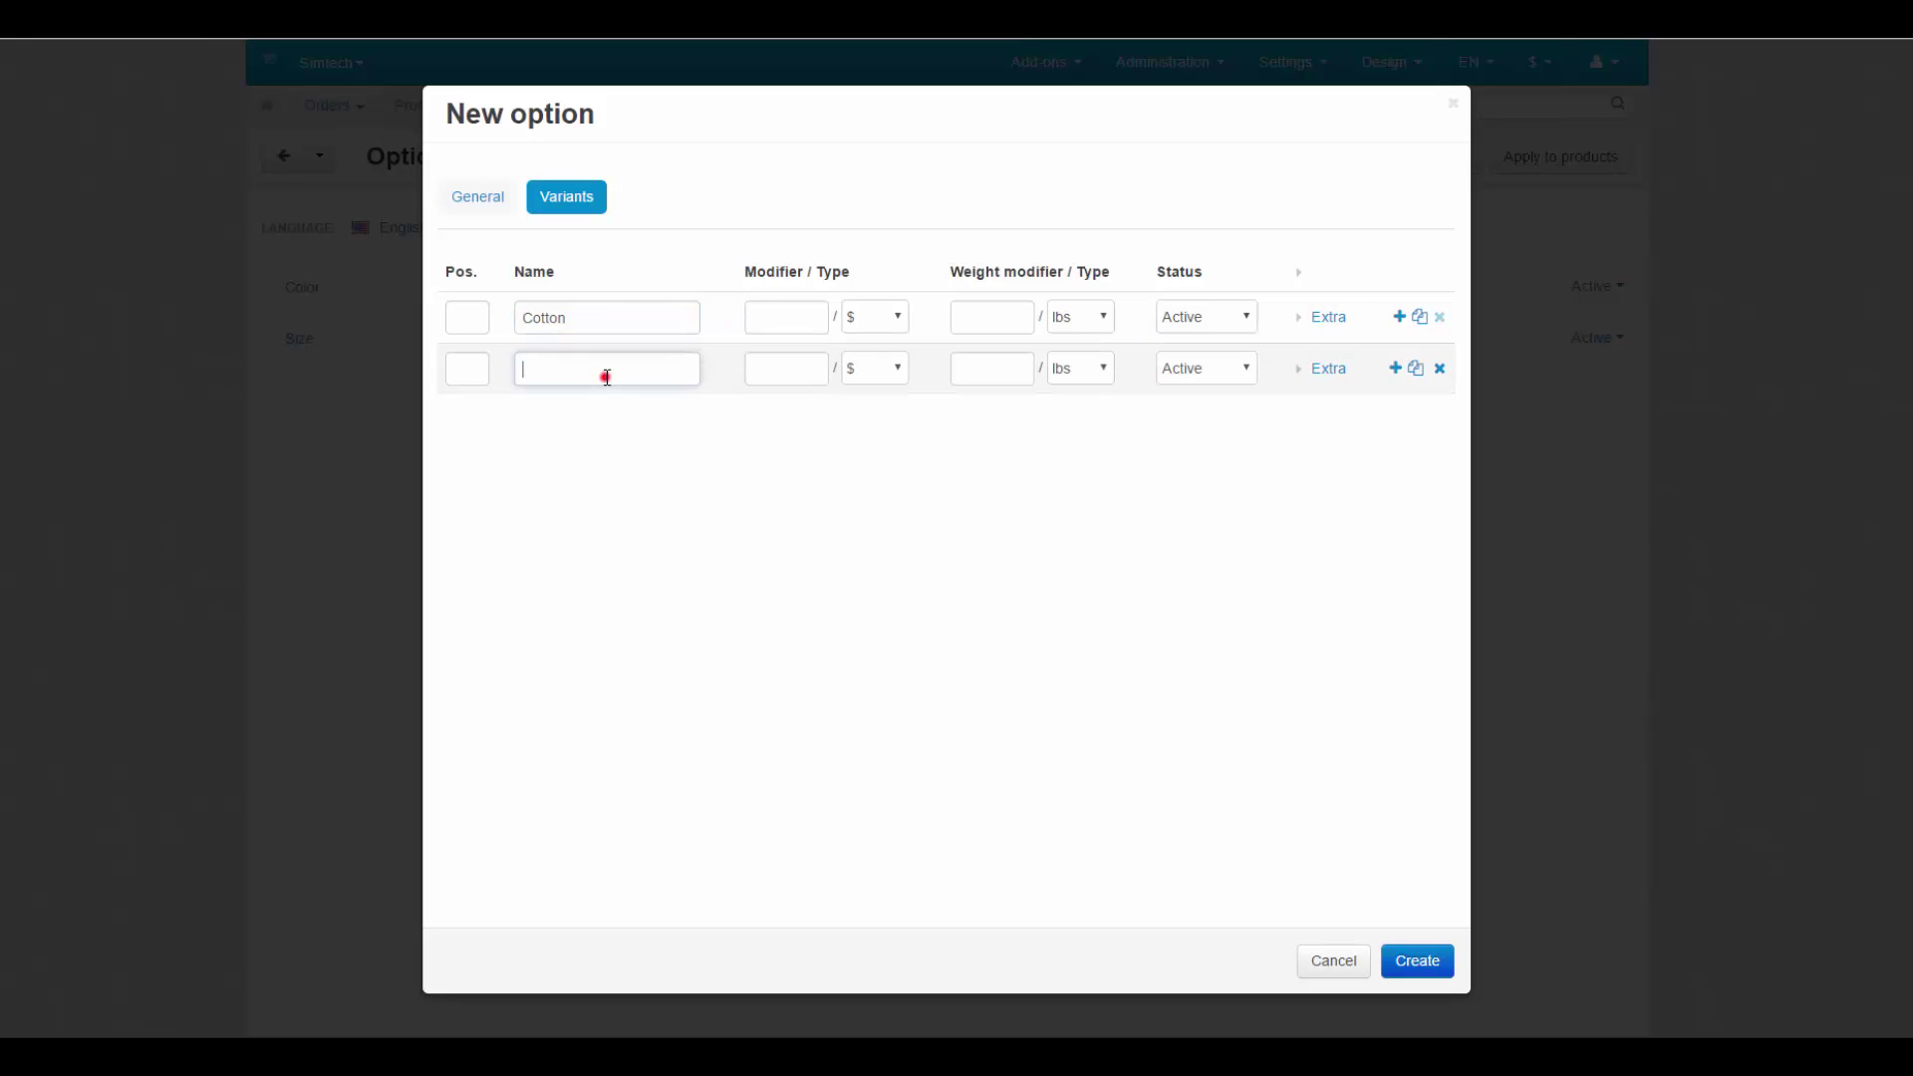
pyautogui.write('W')
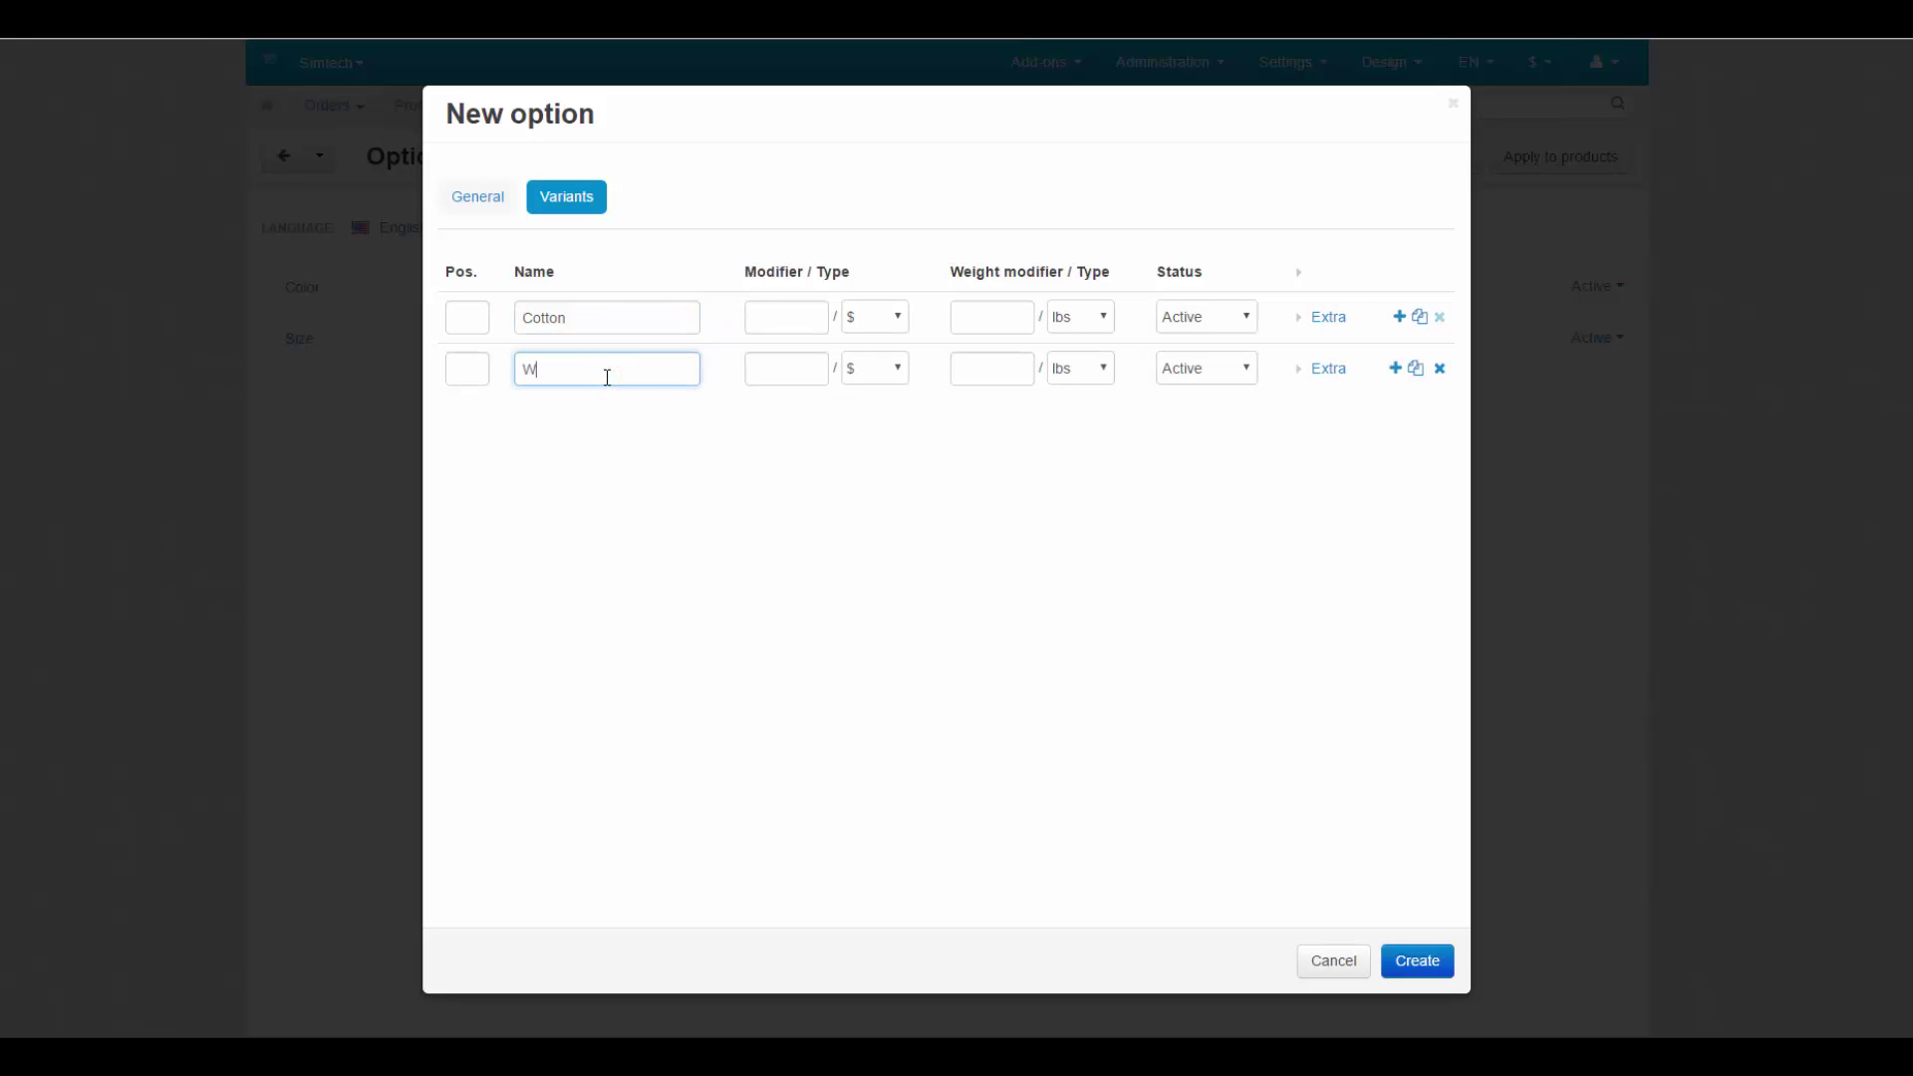
# Step: Add a description and the comment 'You can select only one', and tick Required
pyautogui.click(805, 611)
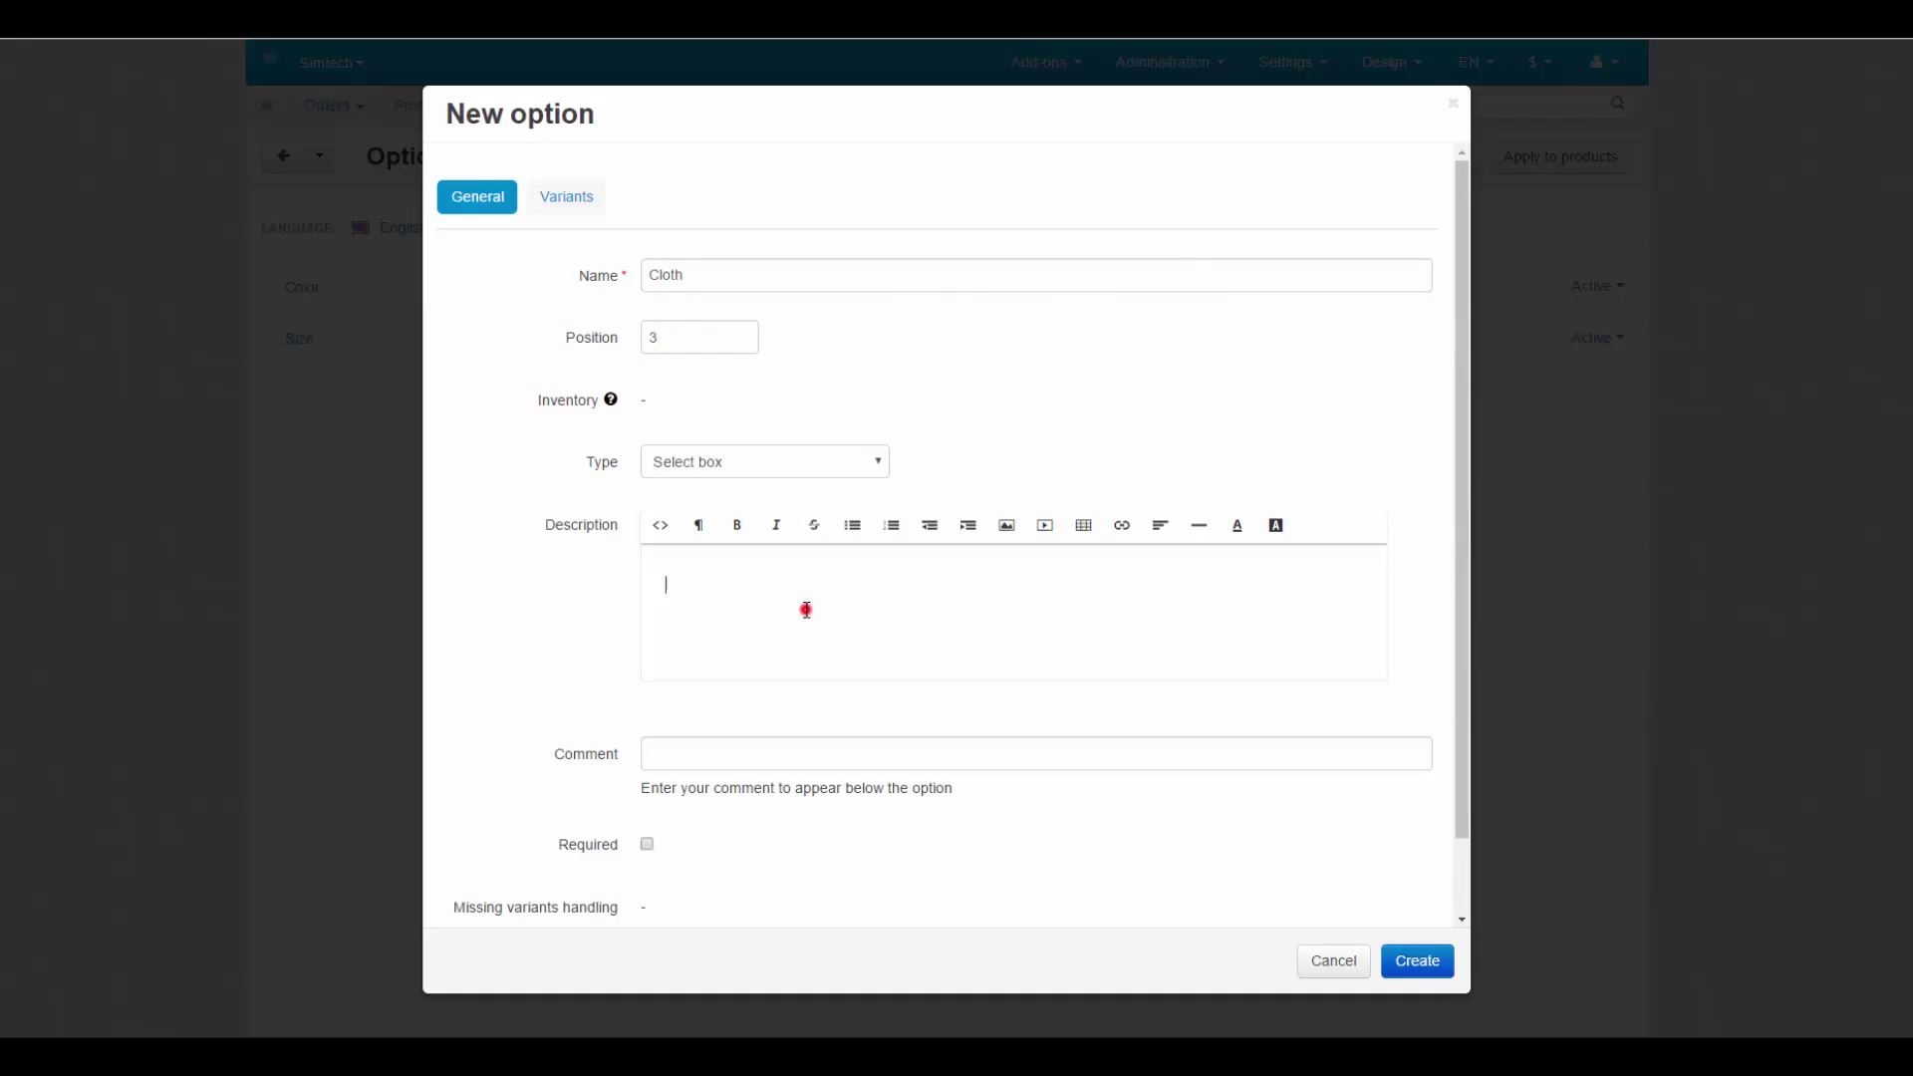
pyautogui.write('Fabric for ')
pyautogui.write('apparel')
pyautogui.click(728, 747)
pyautogui.write('You')
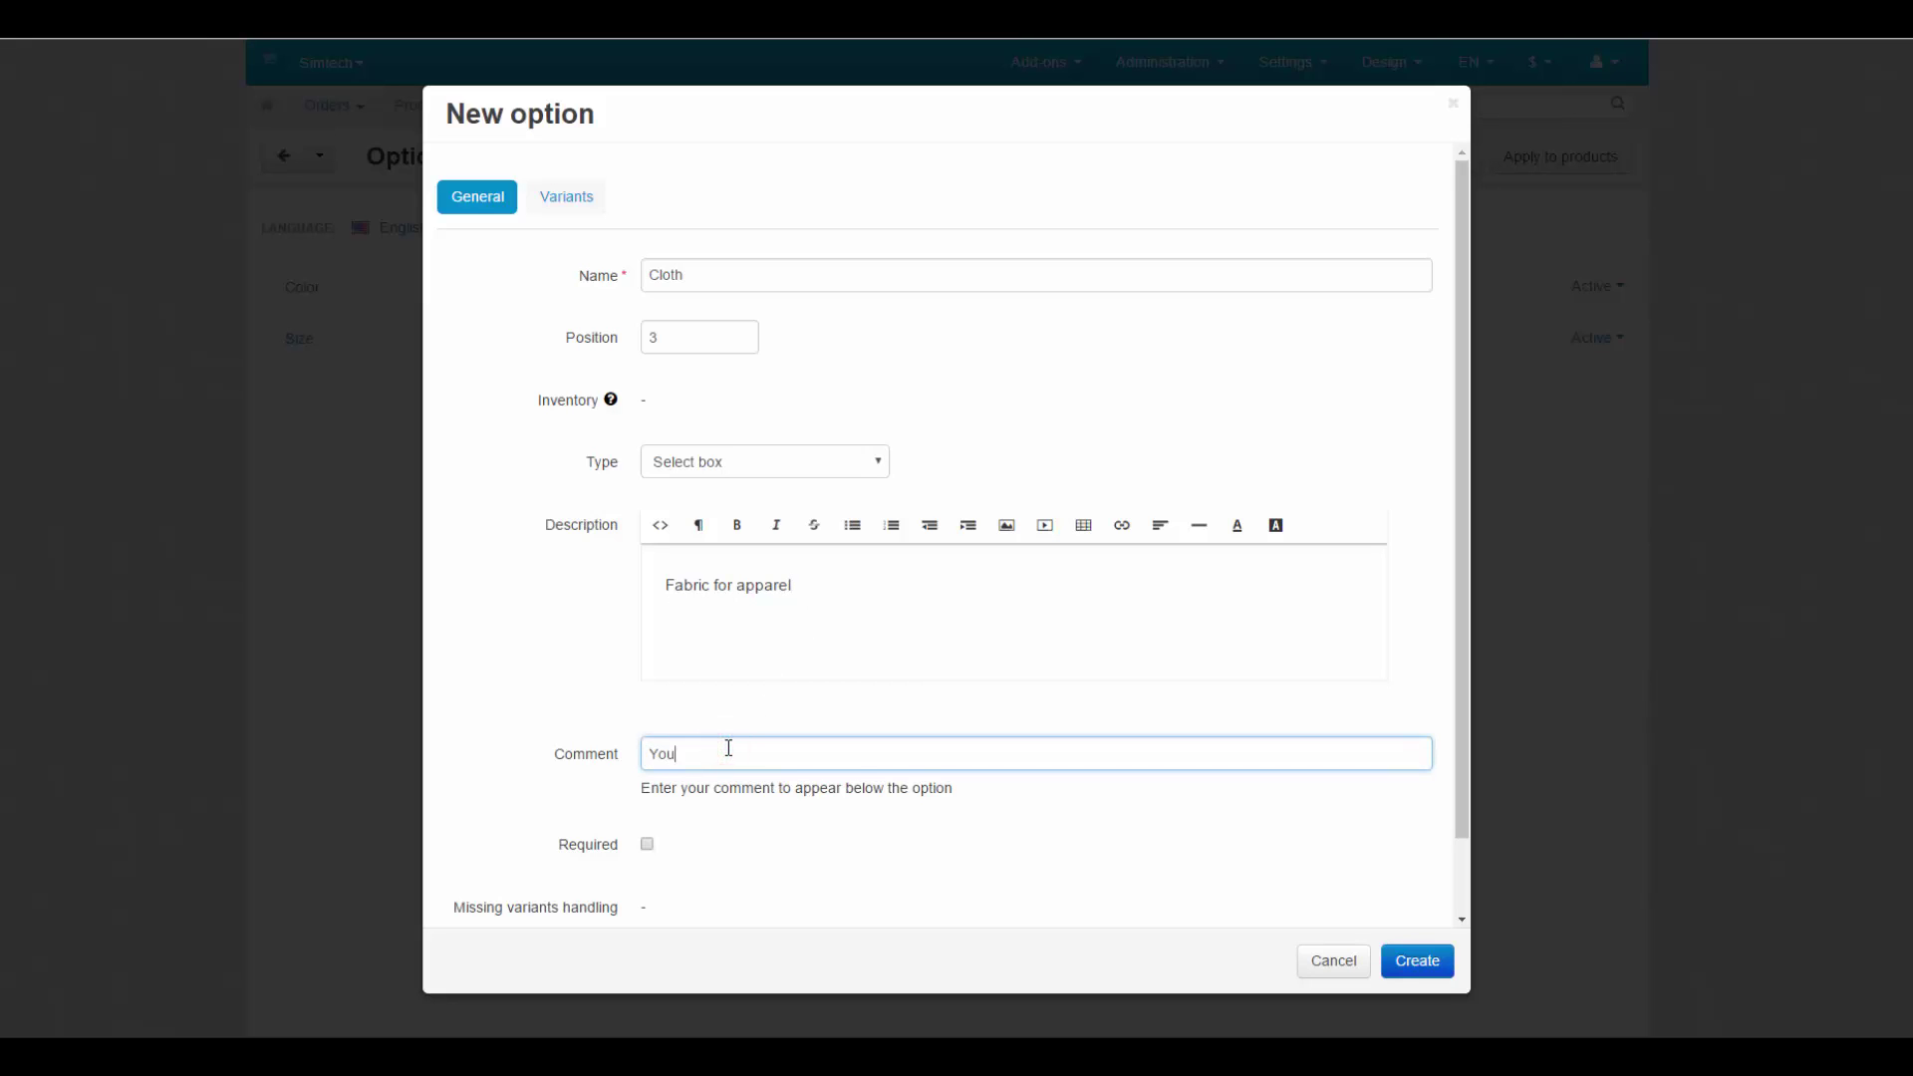
pyautogui.write(' can select only one')
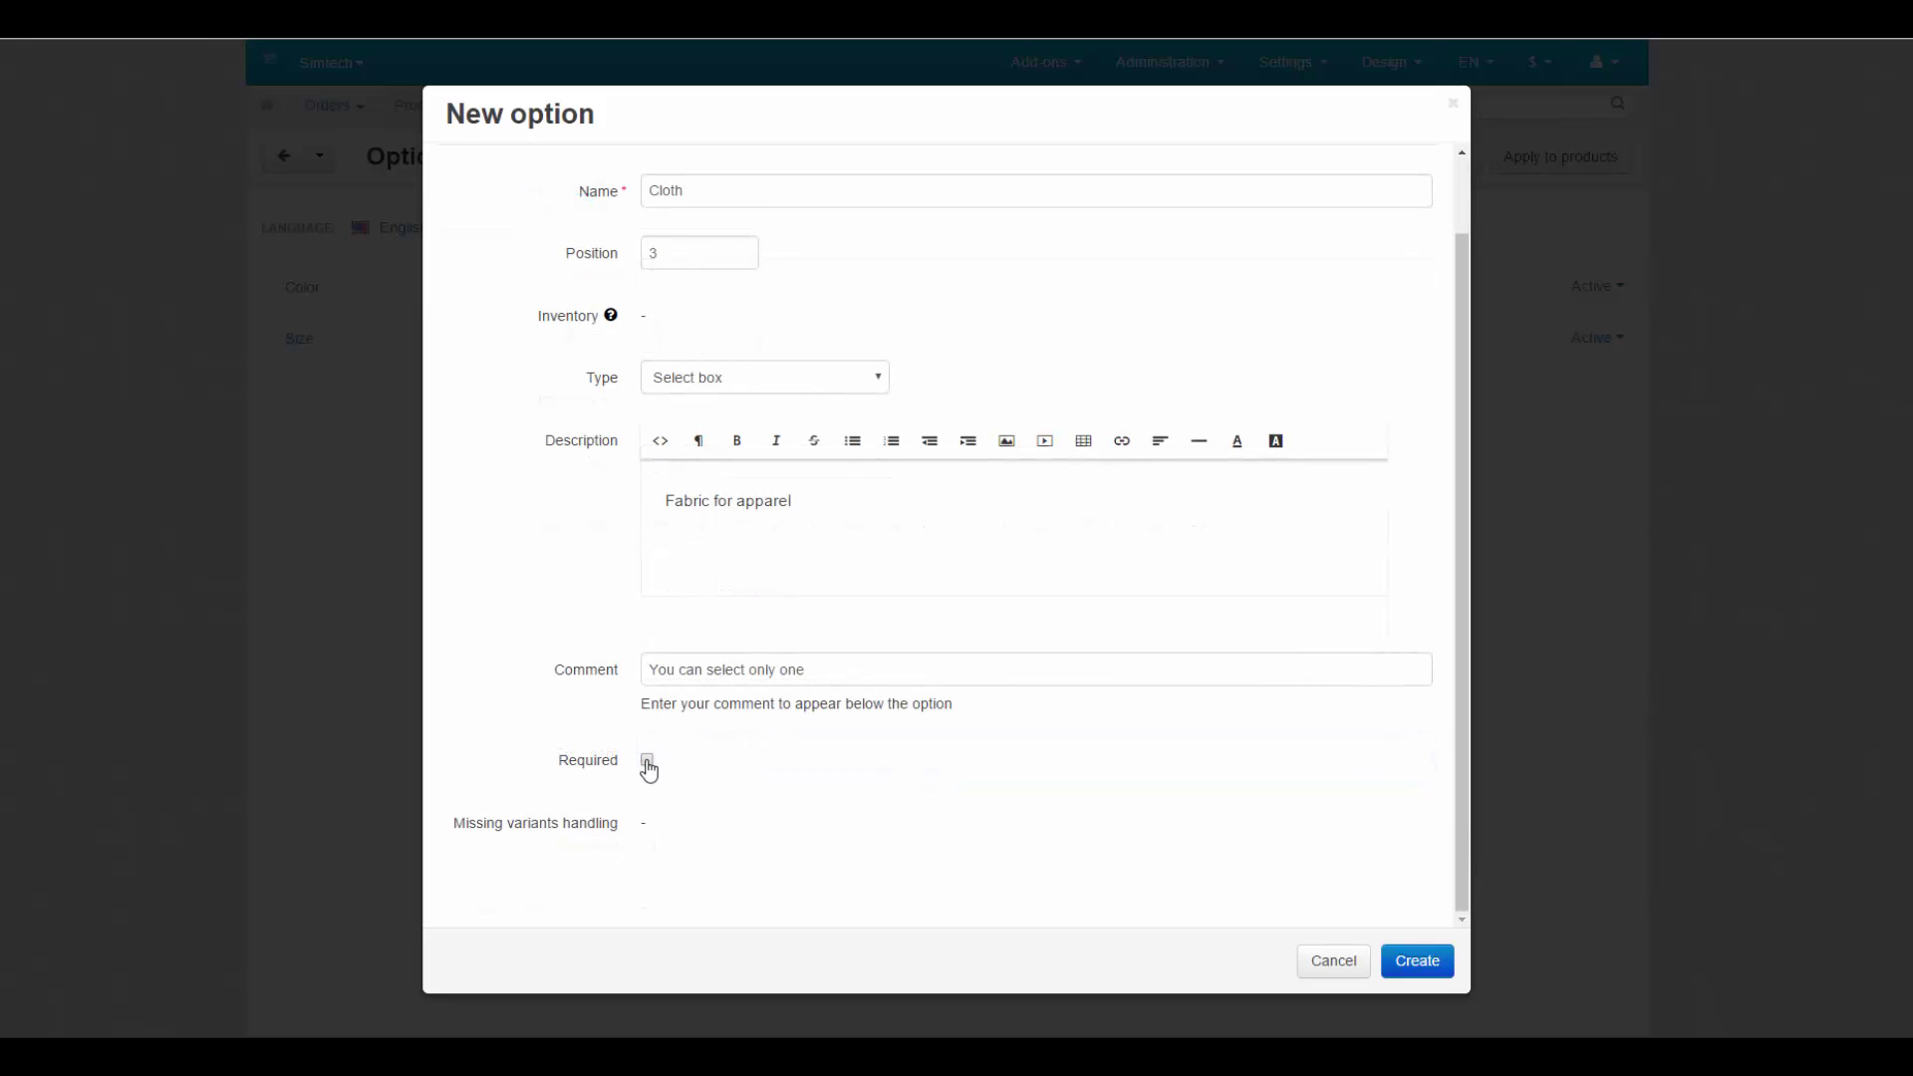
pyautogui.click(647, 763)
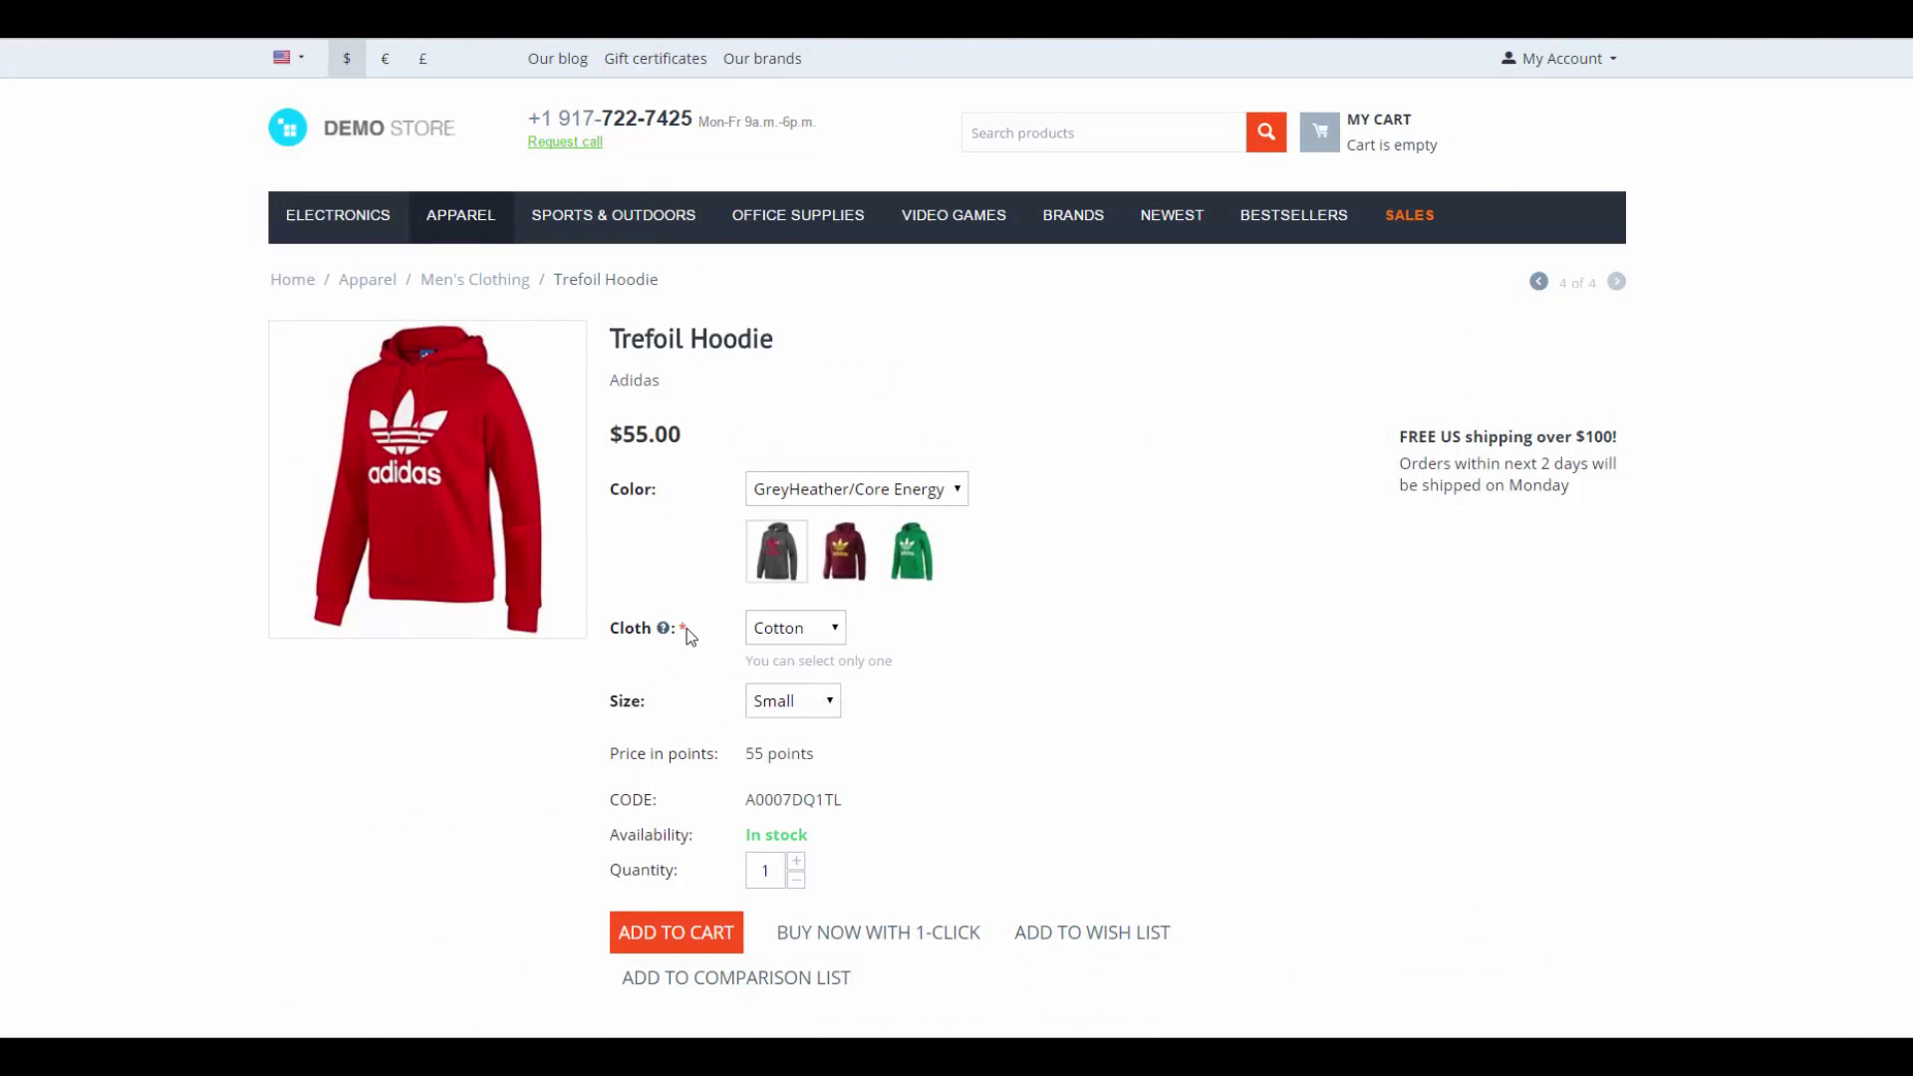
# Step: Check the Cloth choices on the product page, keeping Cotton, then create the option
pyautogui.click(682, 630)
pyautogui.click(794, 627)
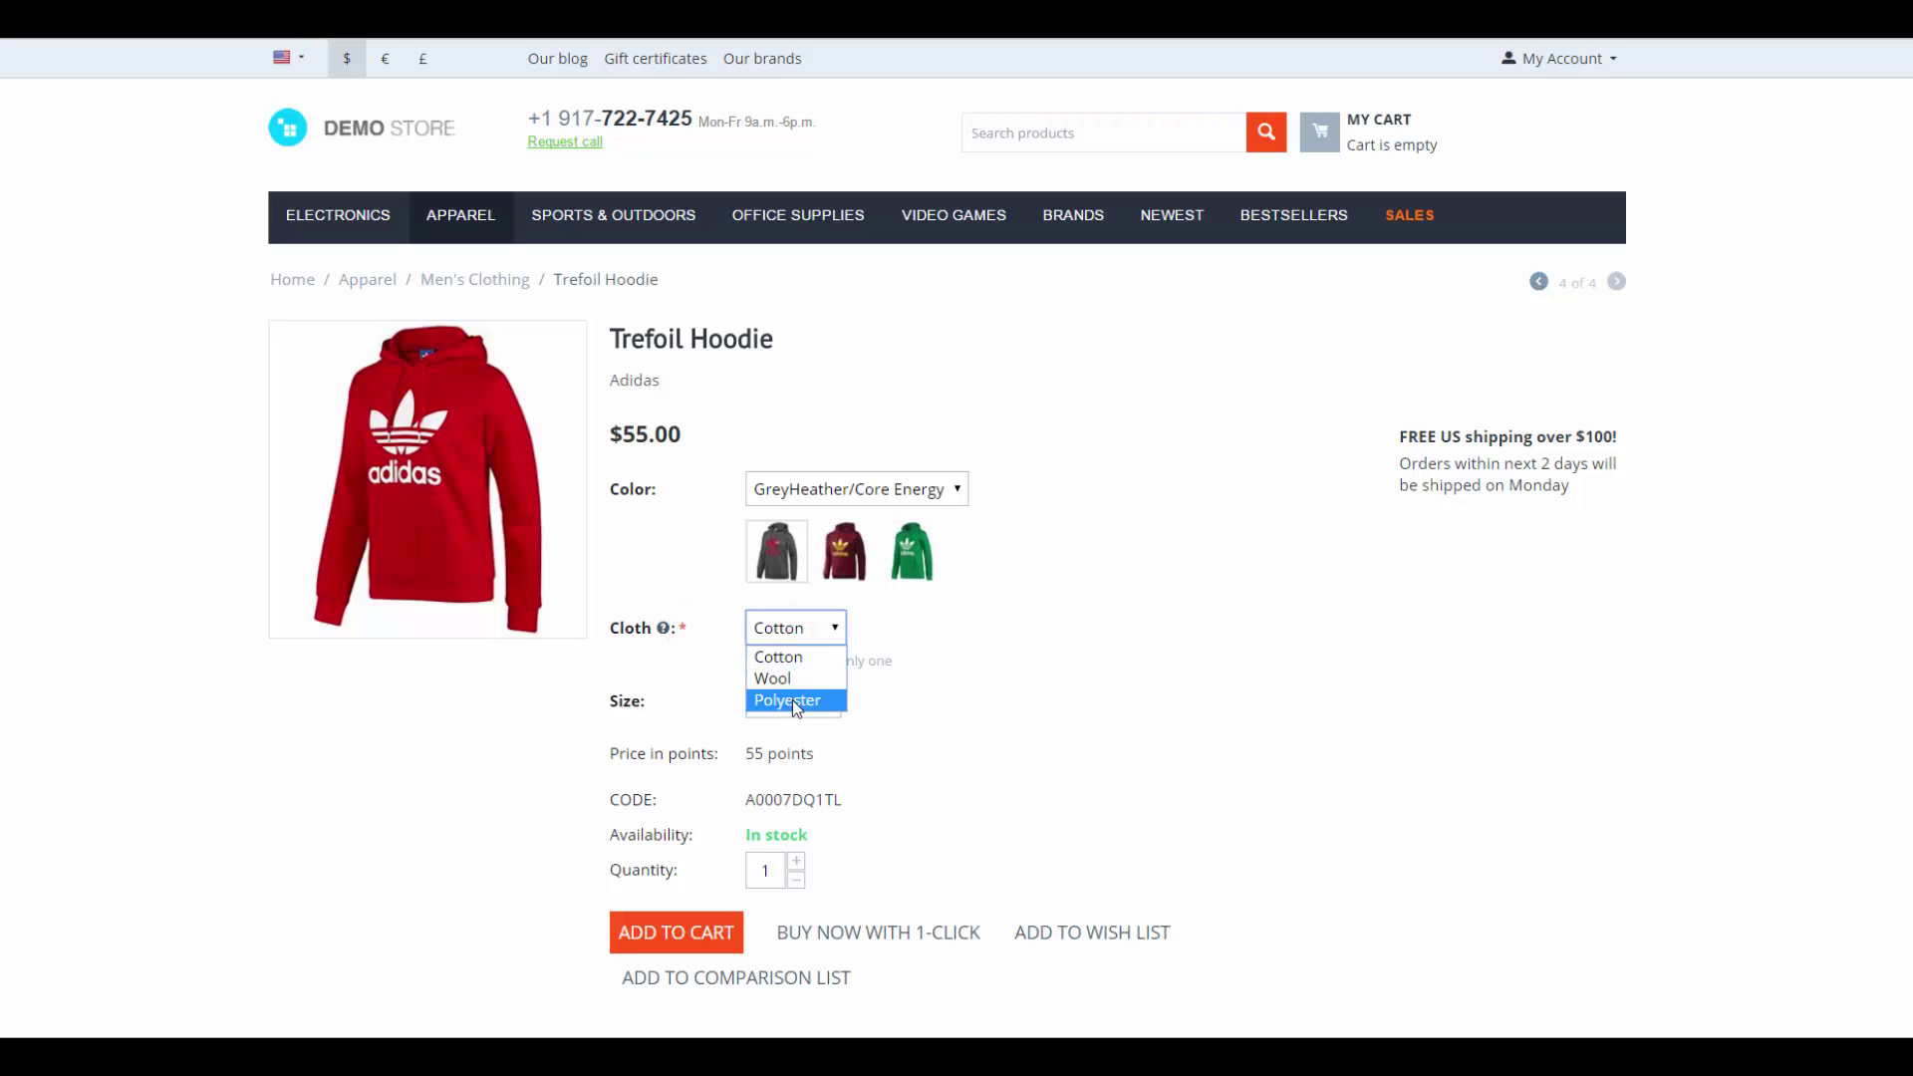
pyautogui.click(794, 657)
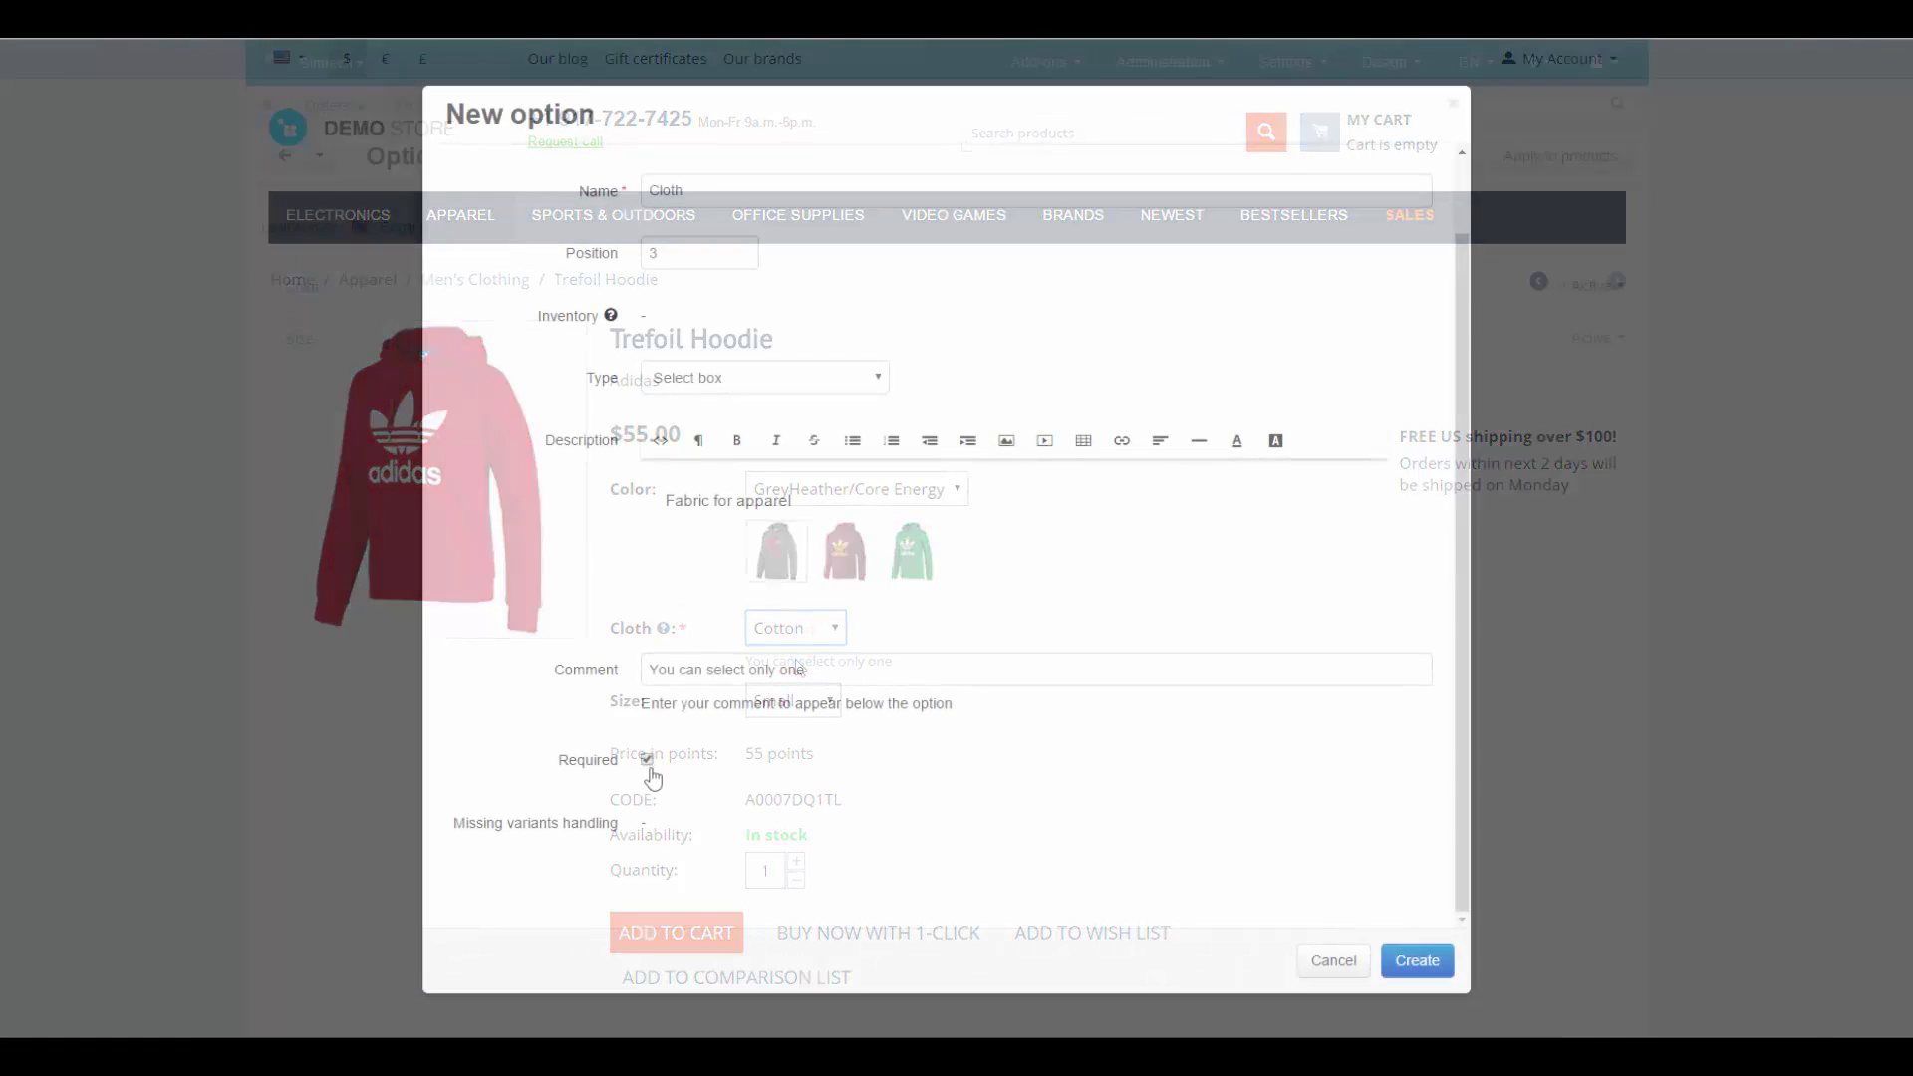
pyautogui.click(654, 823)
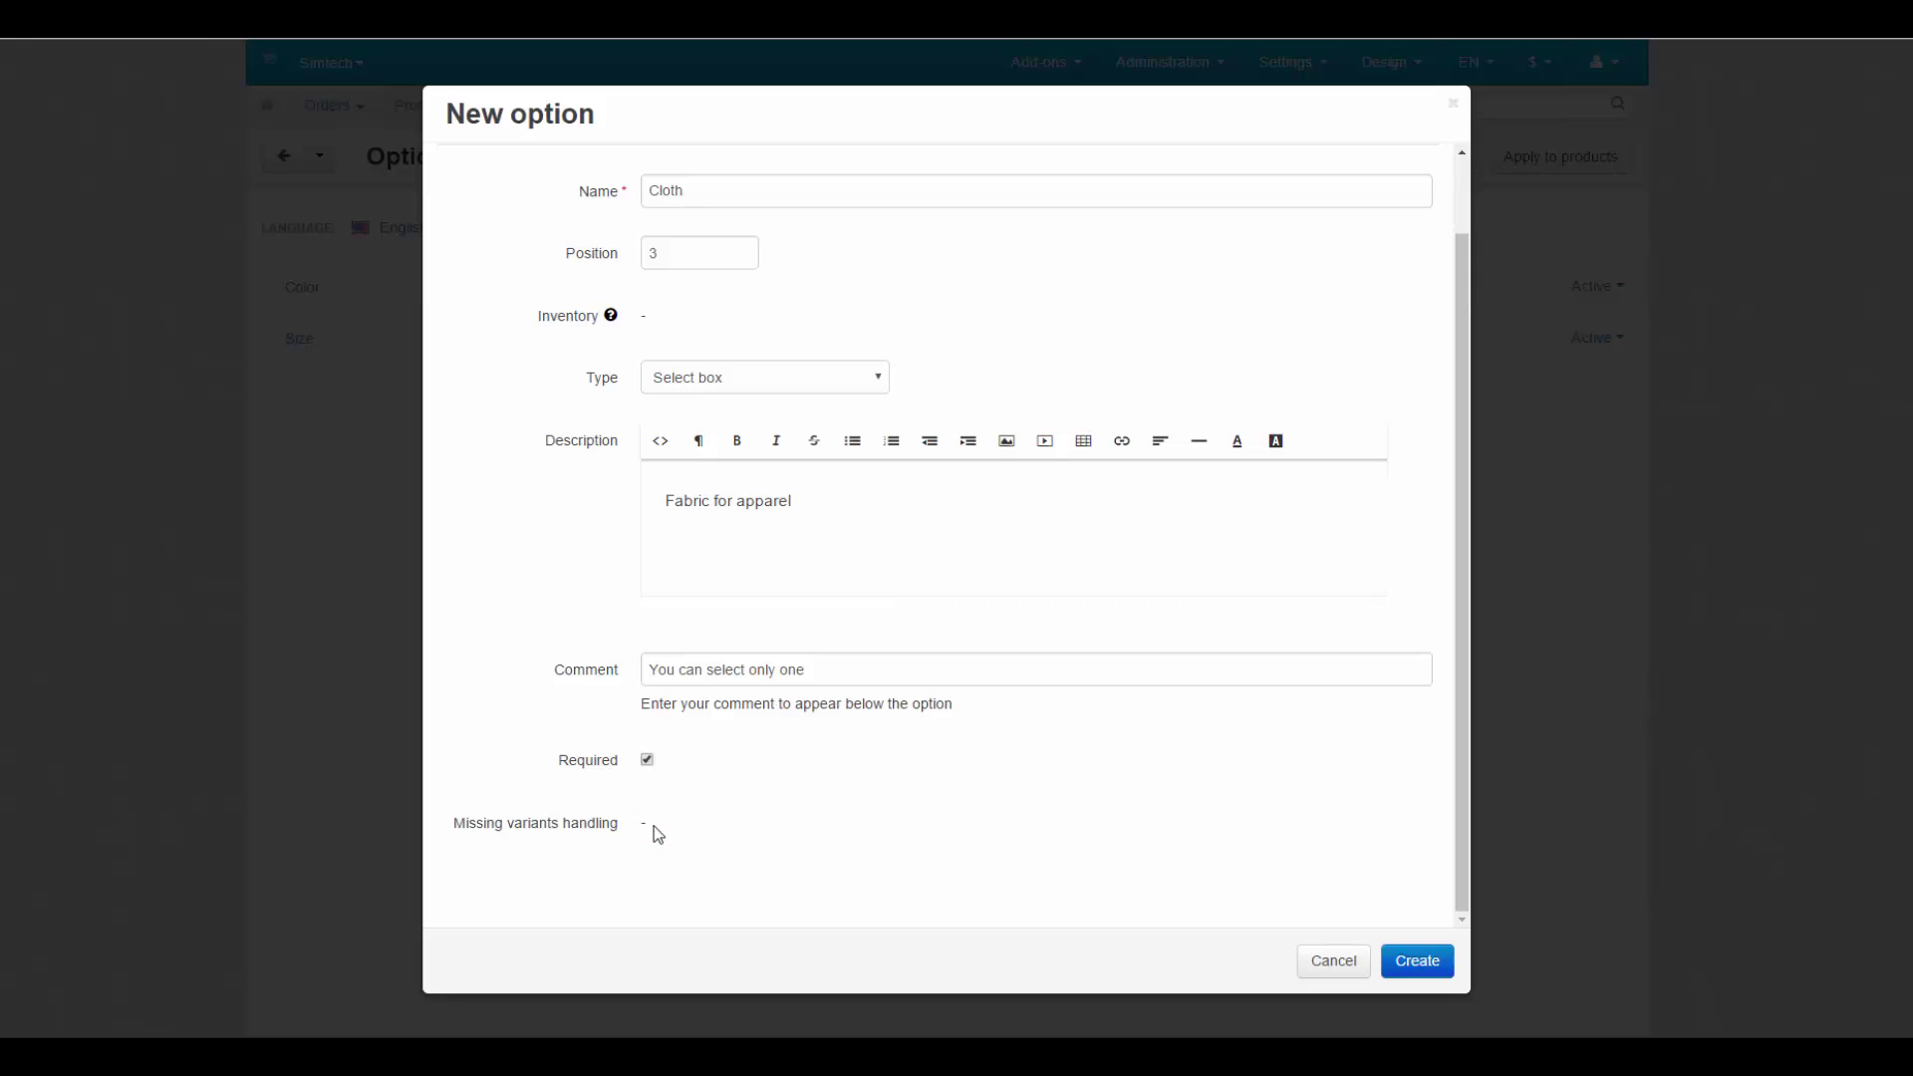
pyautogui.click(1441, 963)
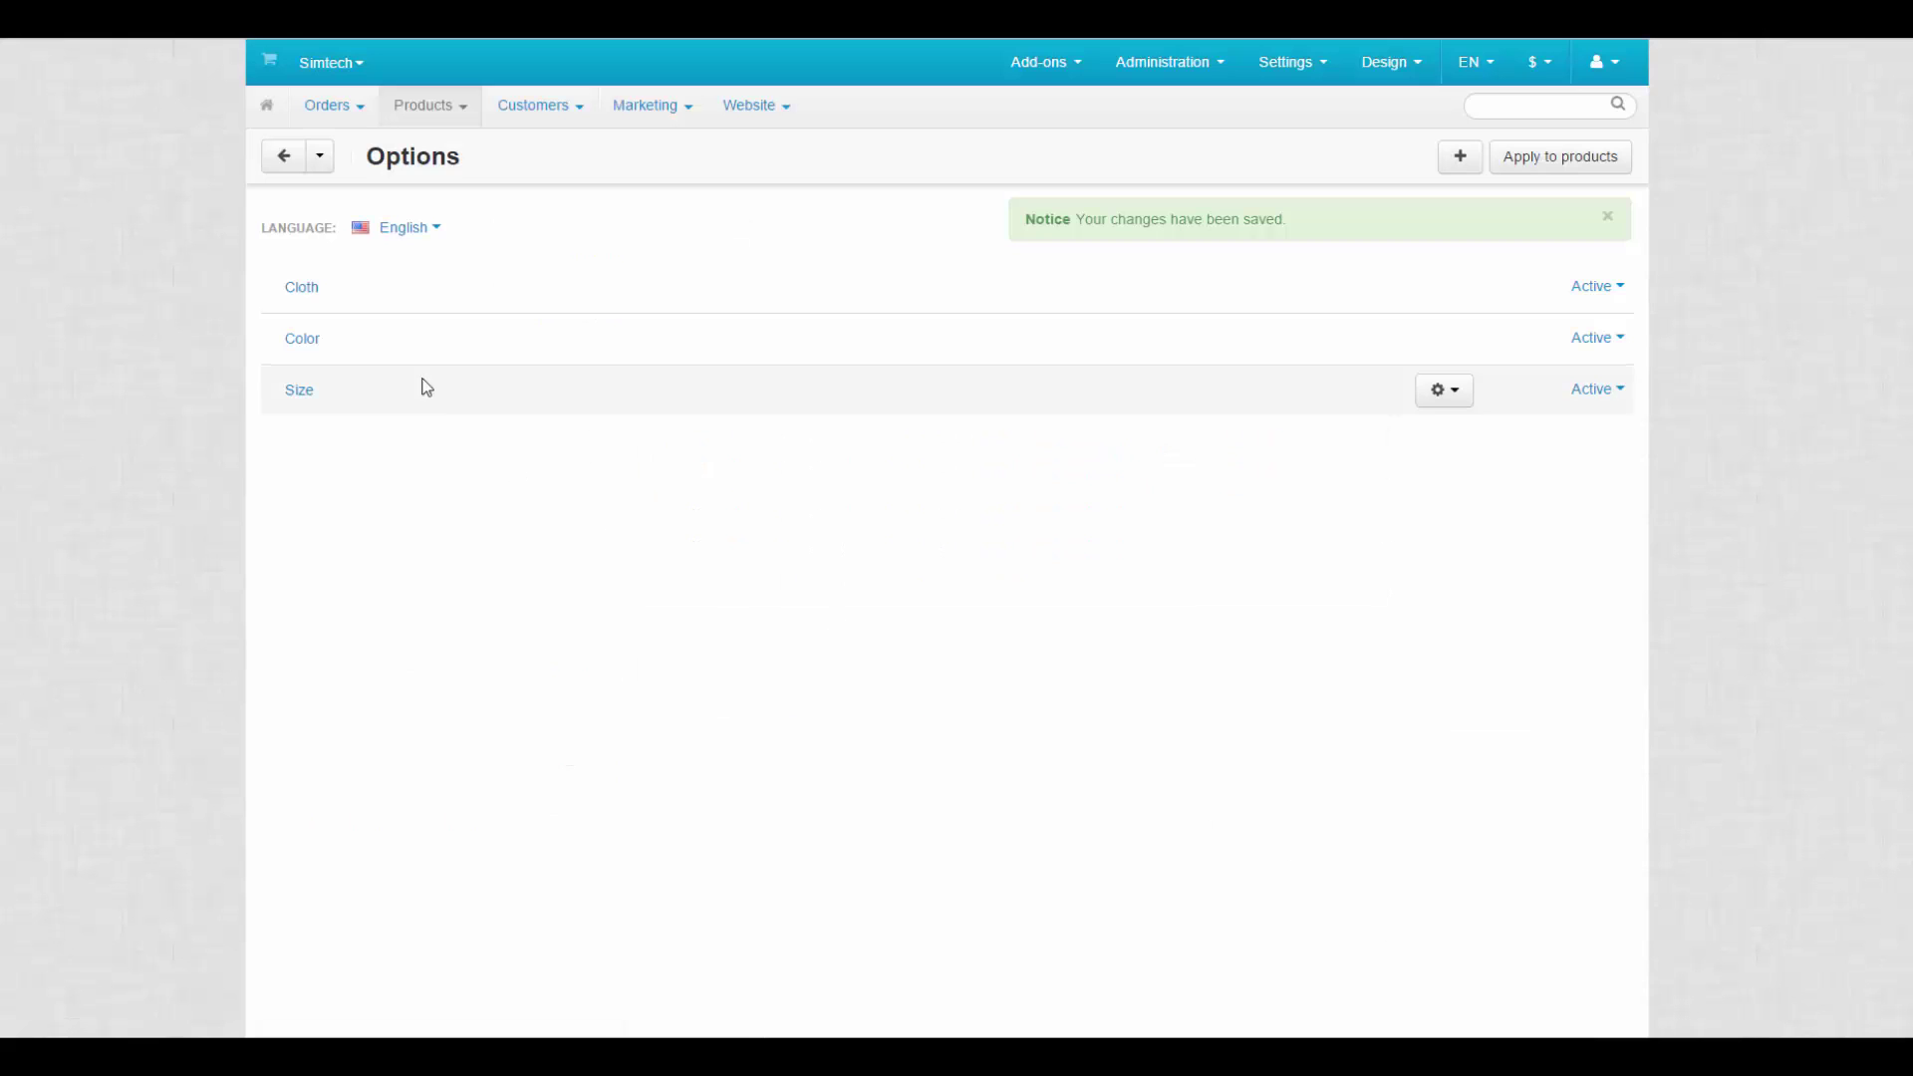
# Step: Edit Cloth to track inventory and 'Hide option completely' for missing variants, then save
pyautogui.click(303, 288)
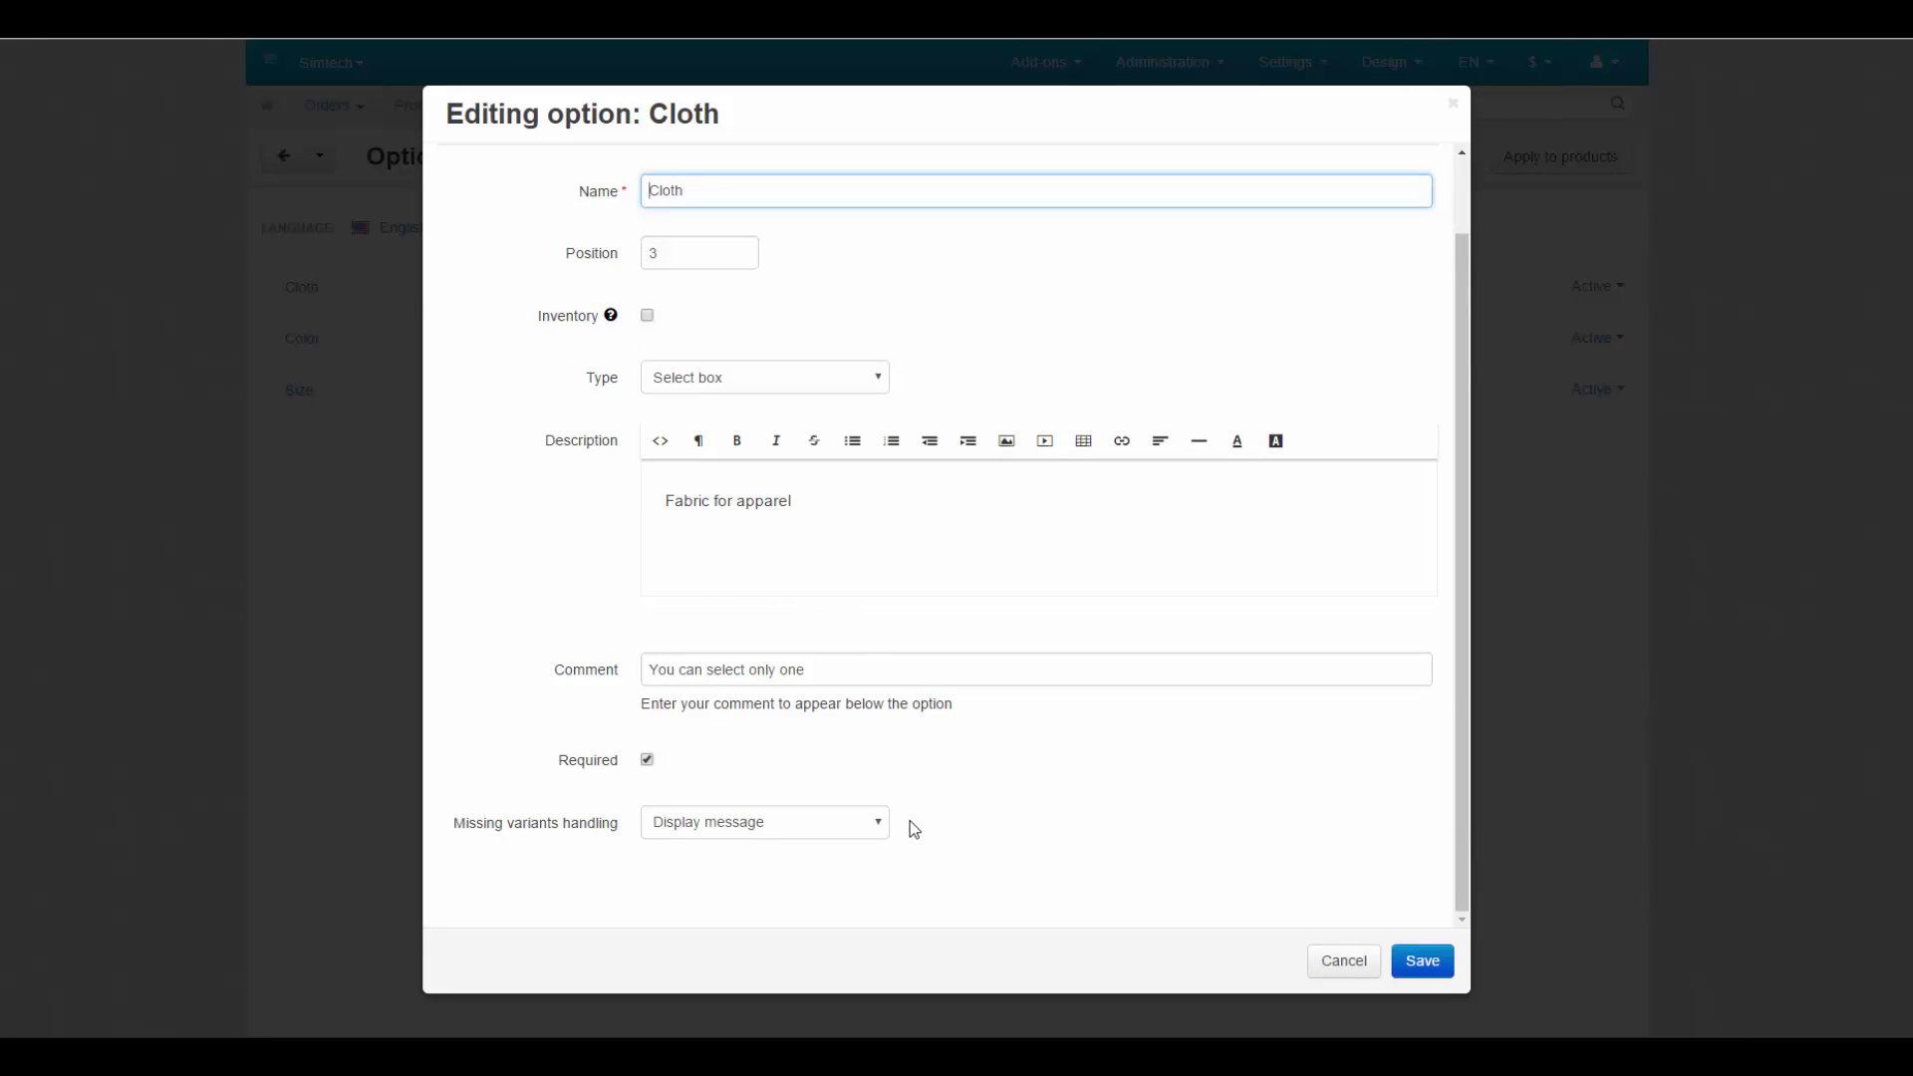
pyautogui.click(897, 823)
pyautogui.click(854, 822)
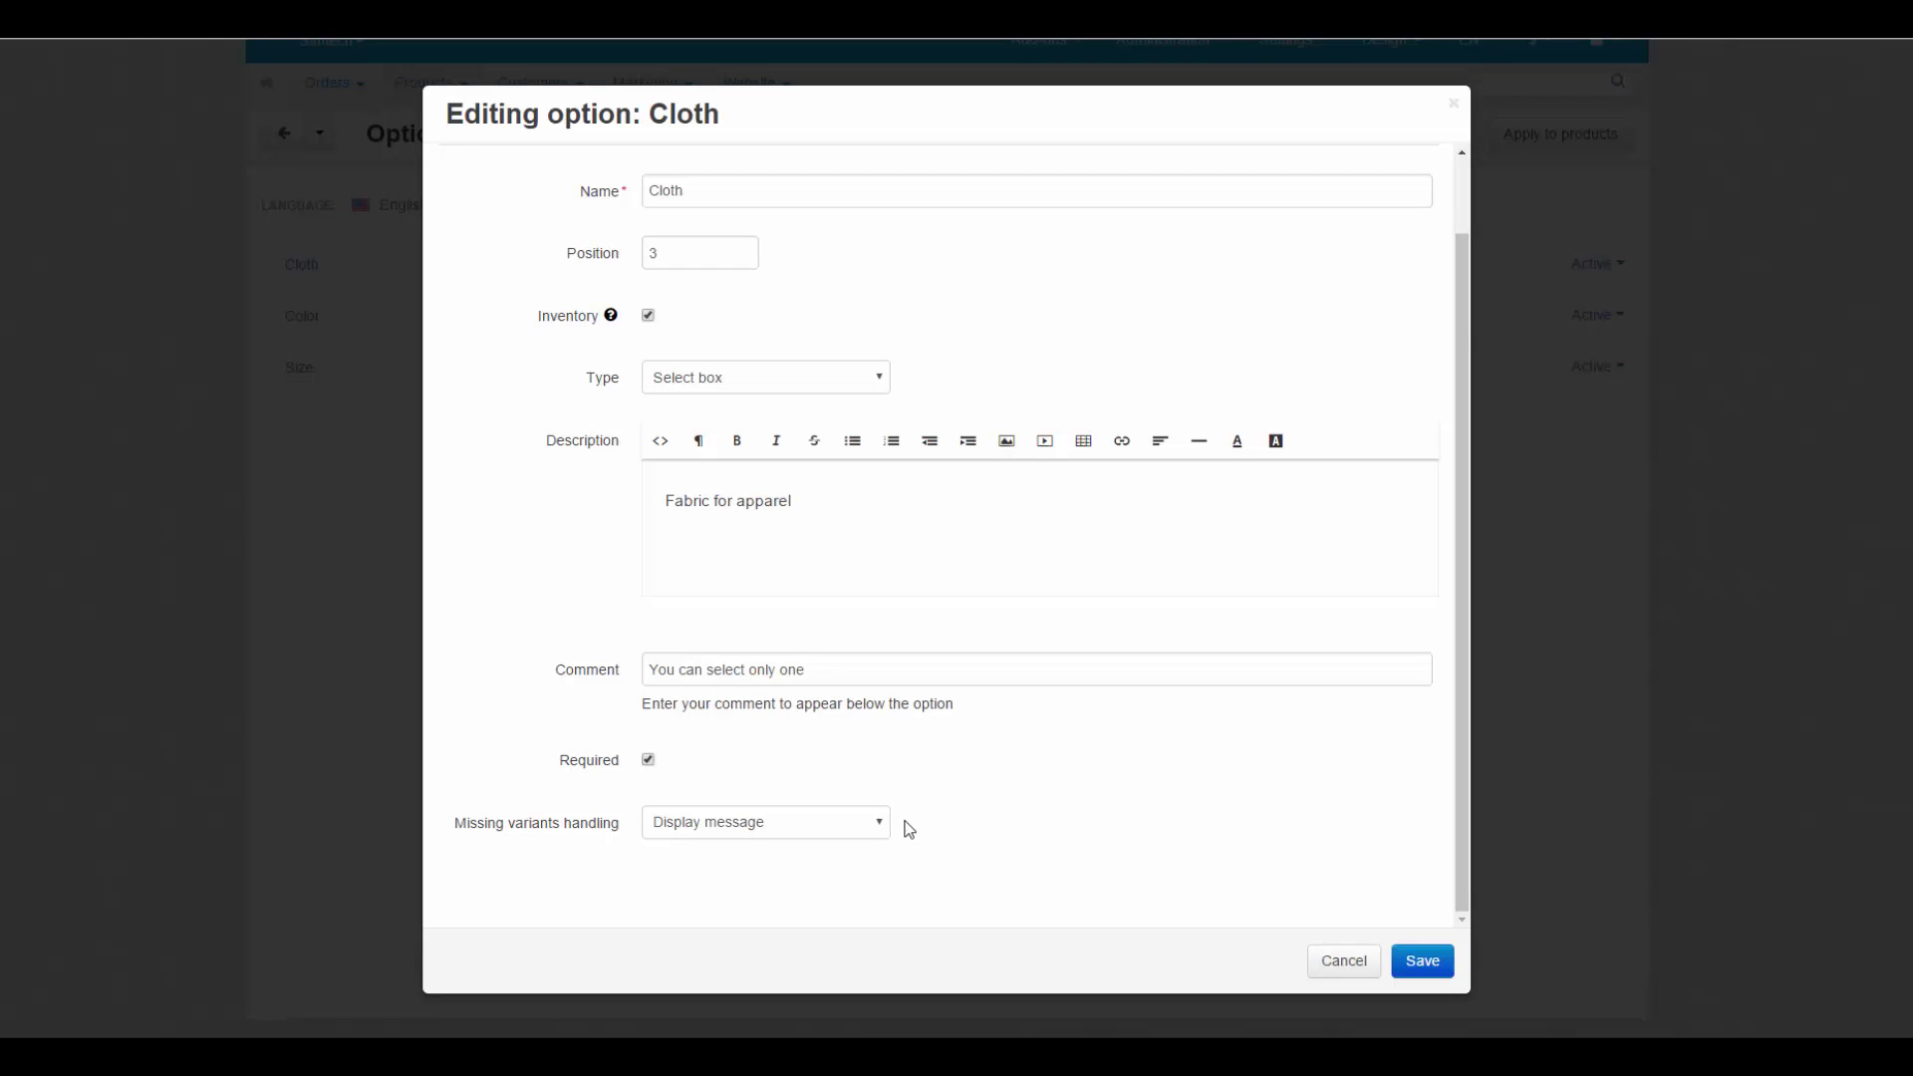
pyautogui.click(849, 823)
pyautogui.click(838, 870)
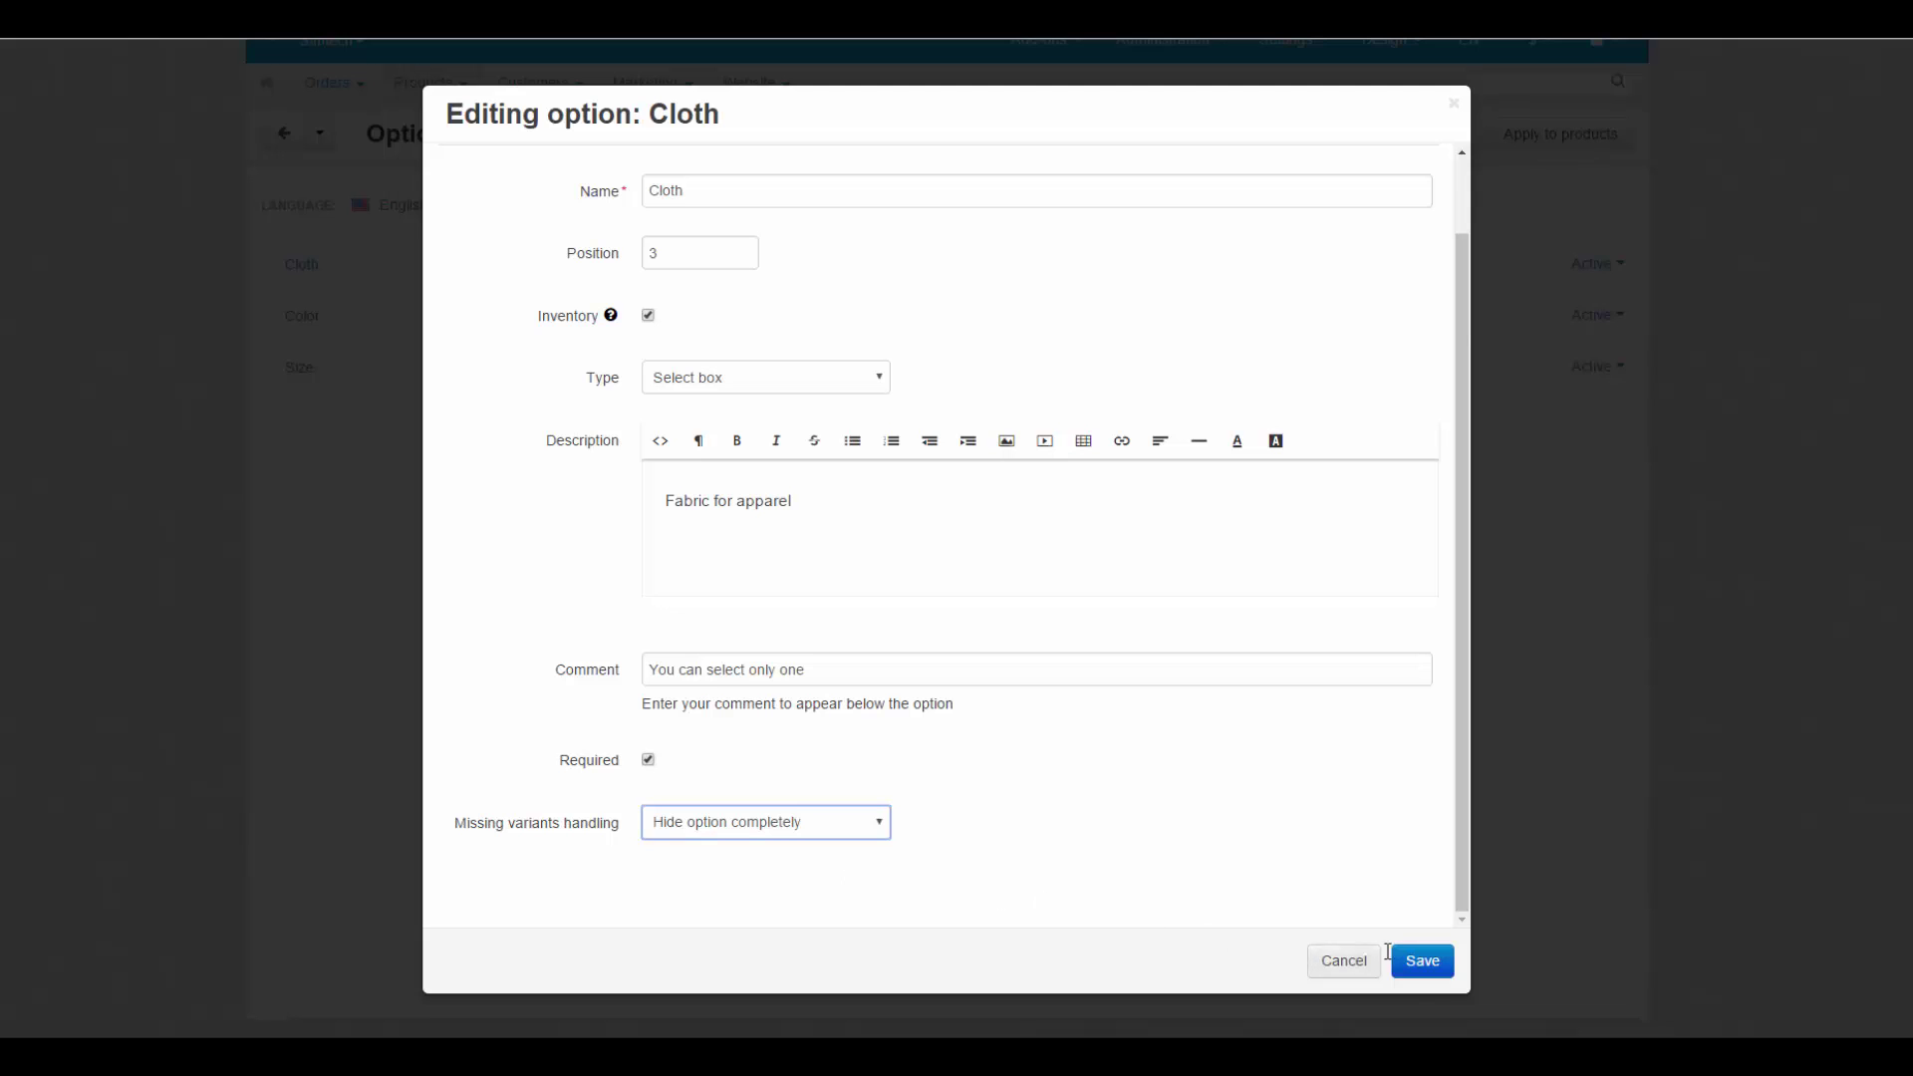
pyautogui.click(1425, 963)
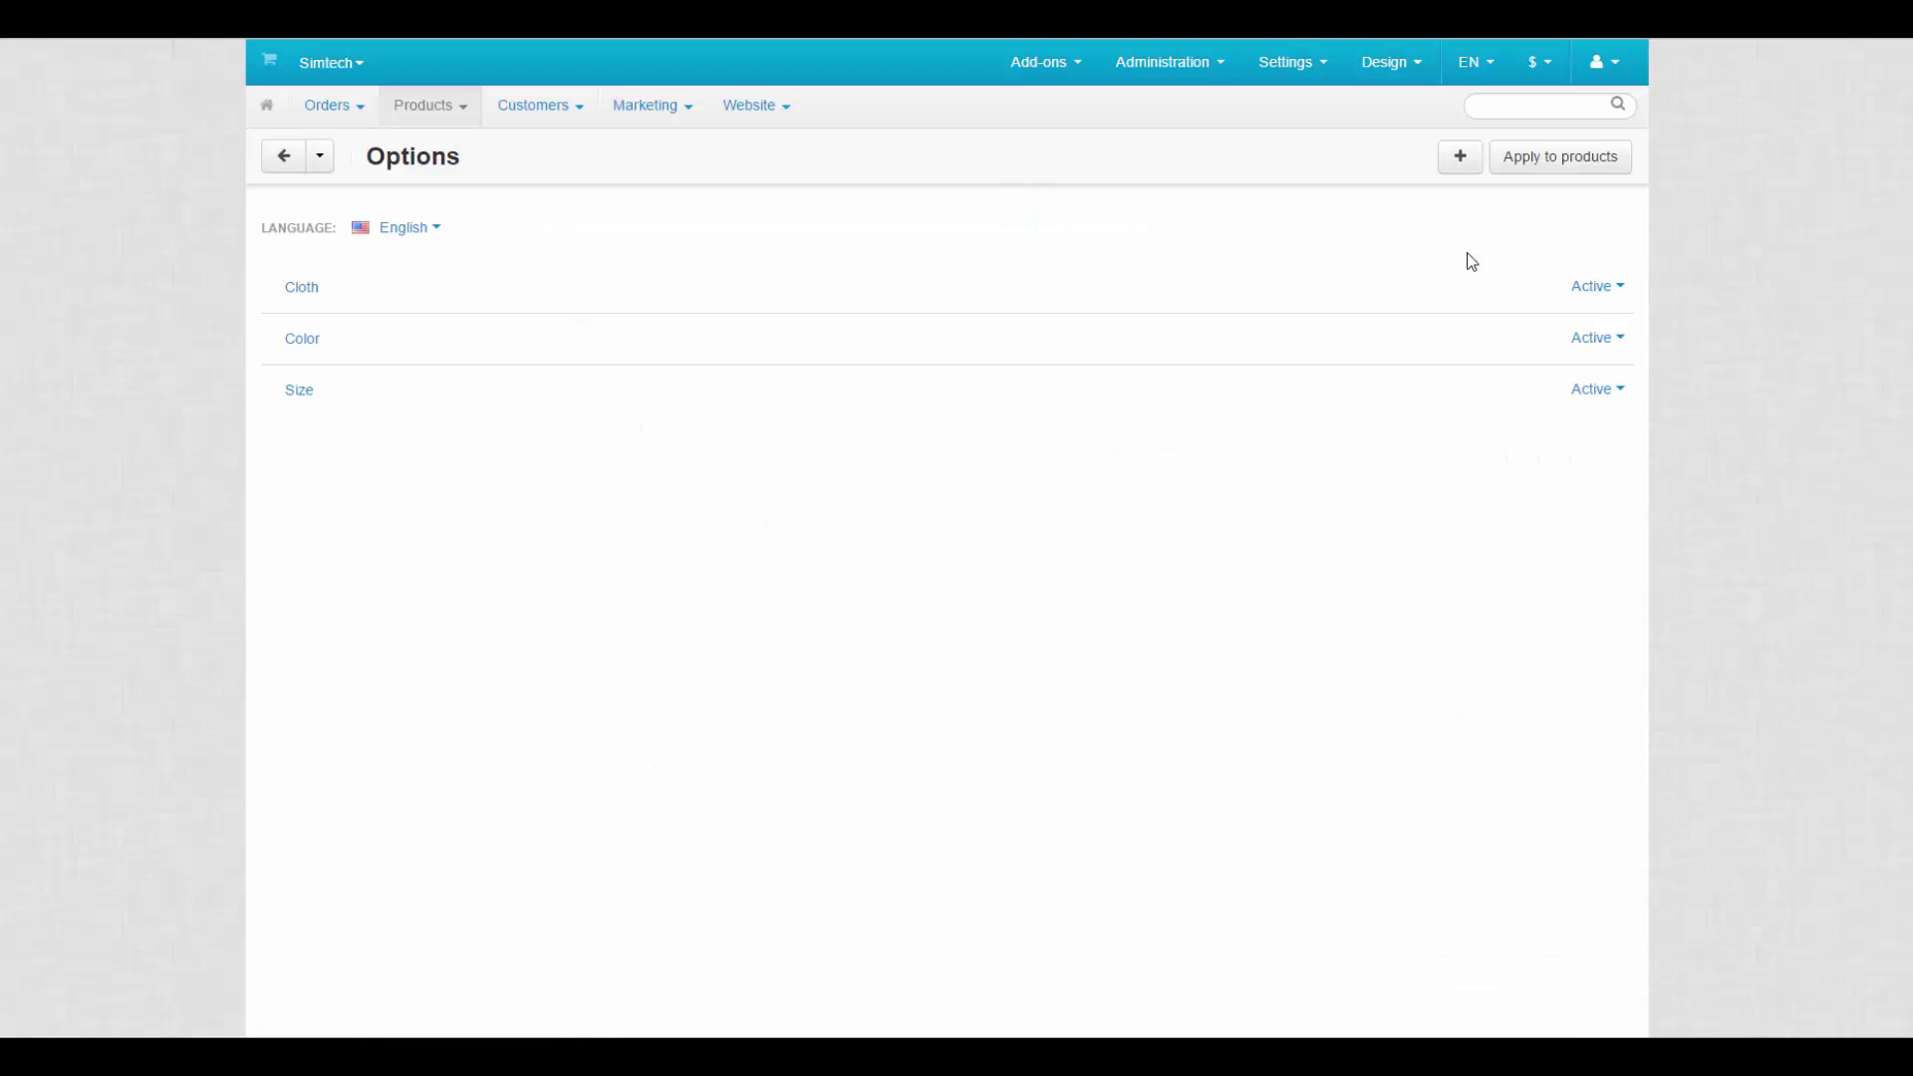
# Step: Pick Trefoil Hoodie and Trefoil Logo Hoodie from Apparel as the target products
pyautogui.click(1527, 172)
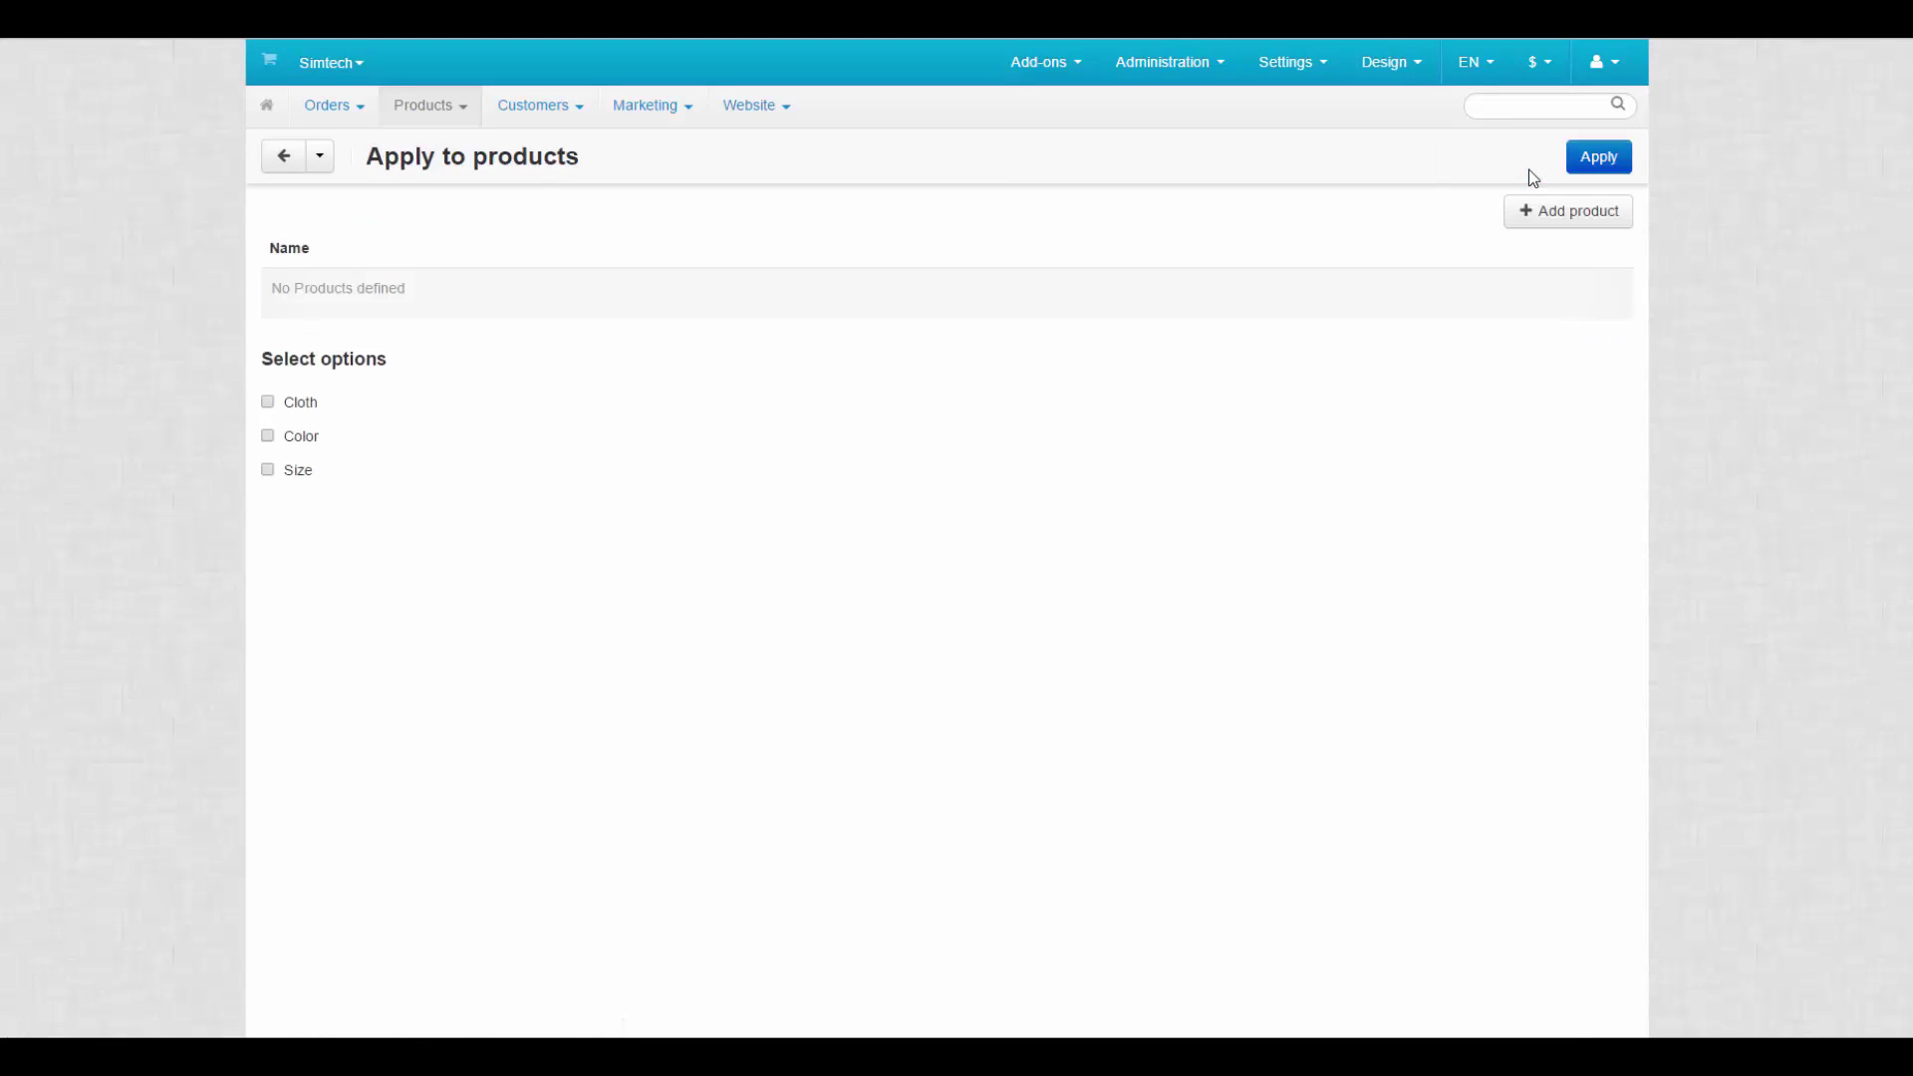
pyautogui.click(1529, 213)
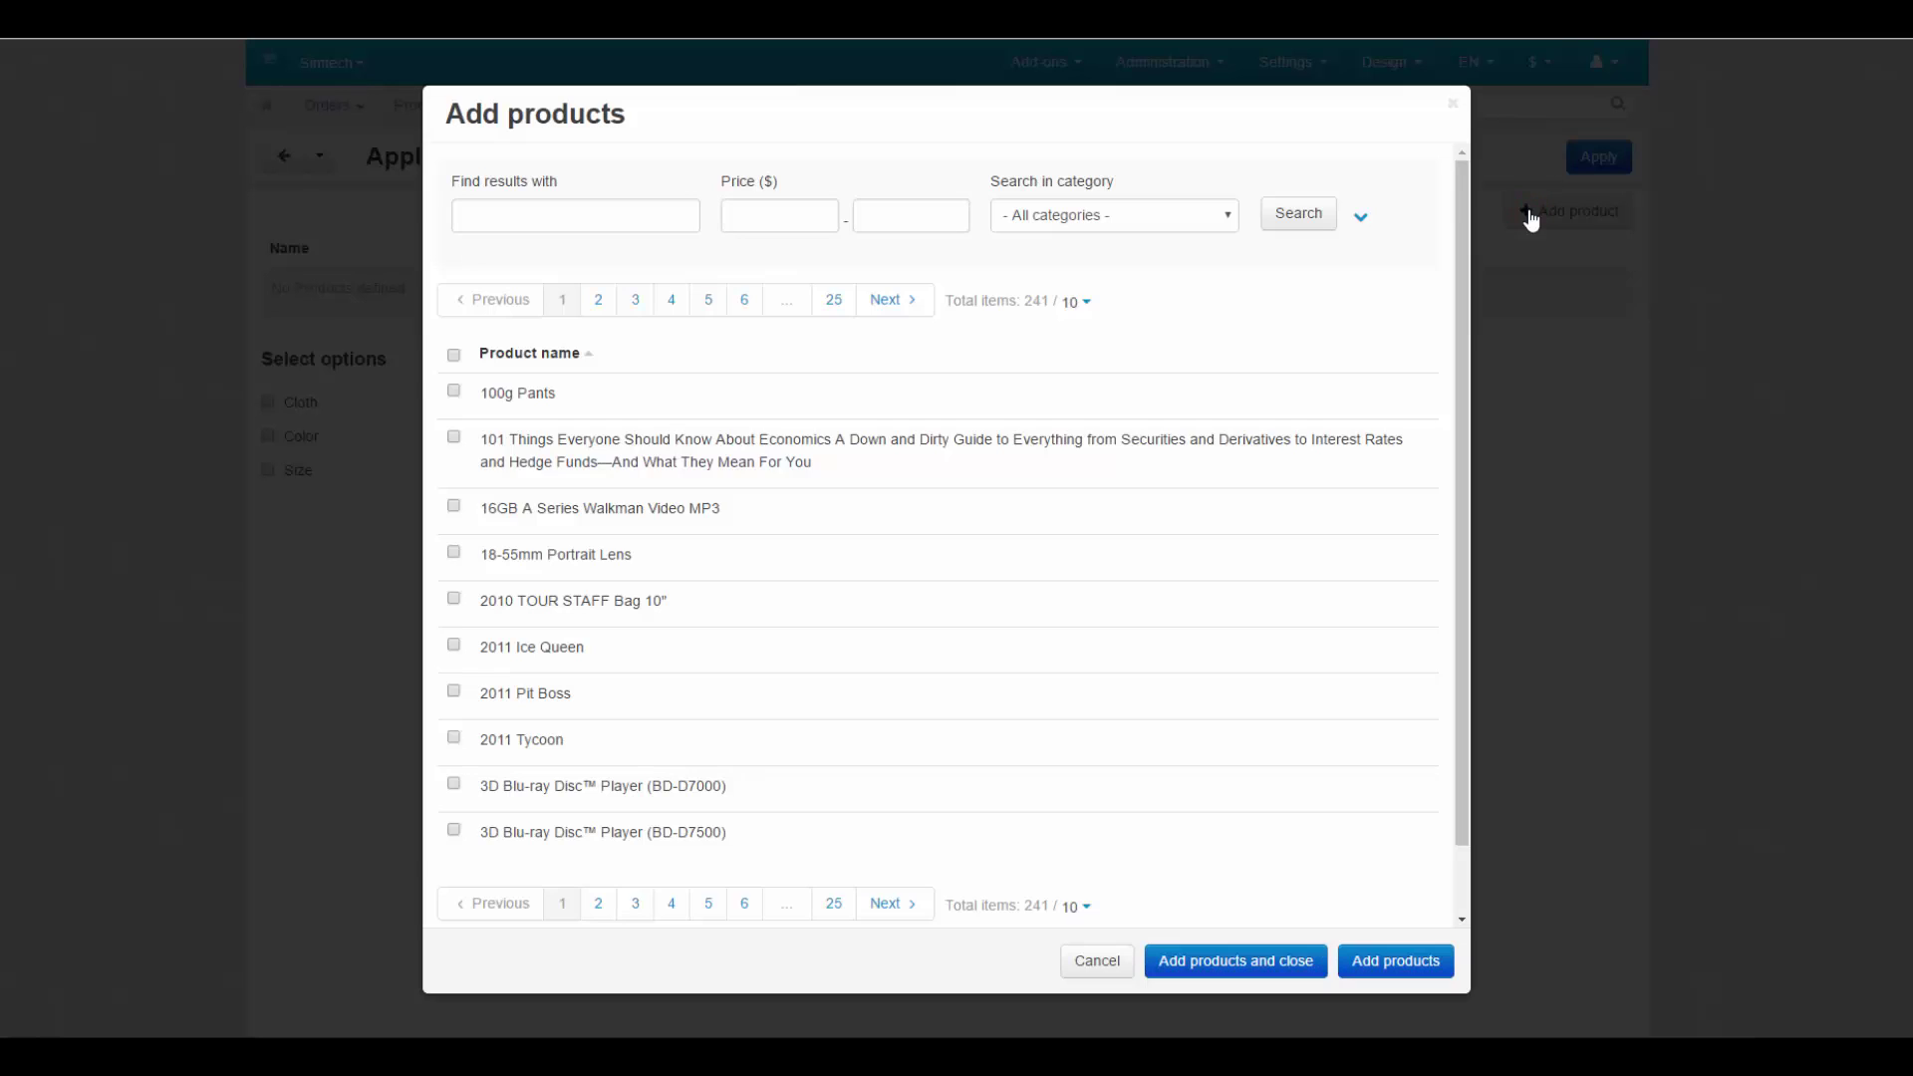
pyautogui.click(1299, 213)
pyautogui.click(456, 396)
pyautogui.click(454, 532)
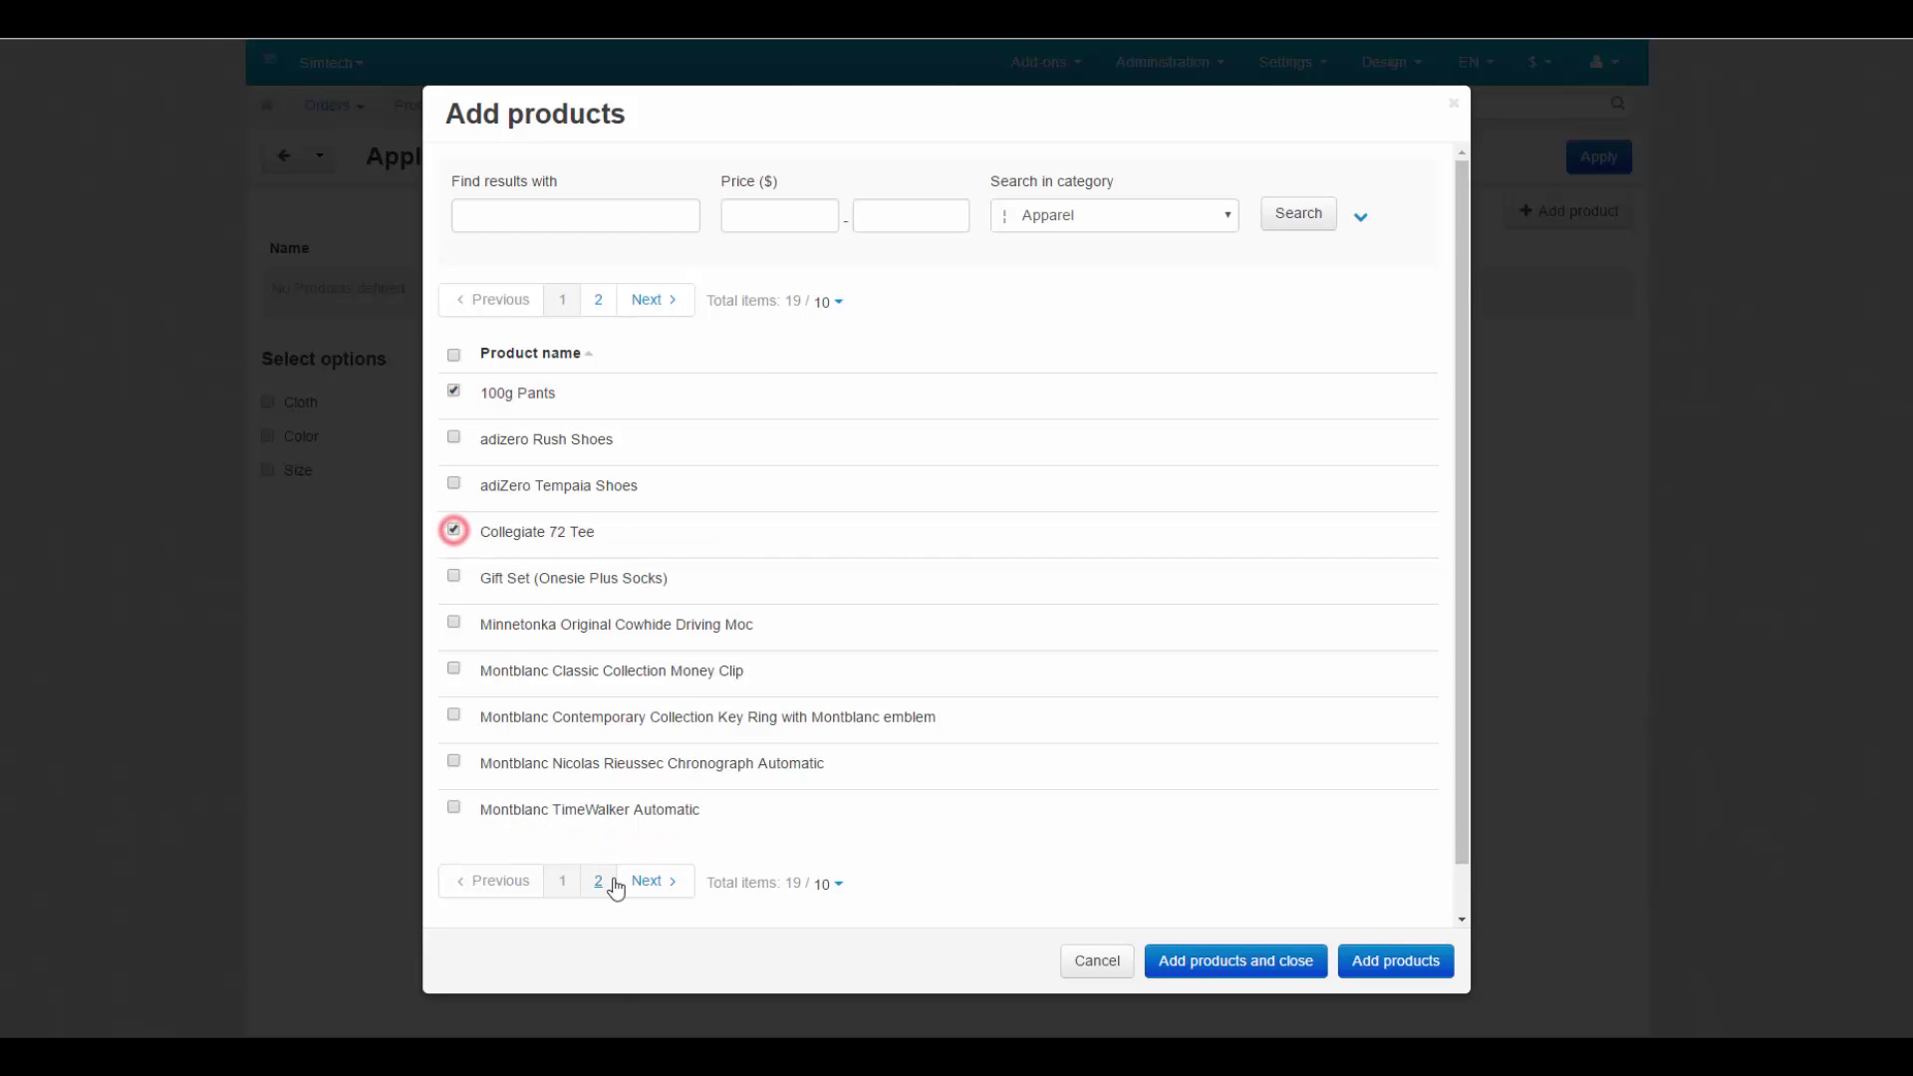
pyautogui.click(598, 882)
pyautogui.click(454, 719)
pyautogui.click(455, 763)
pyautogui.click(1234, 959)
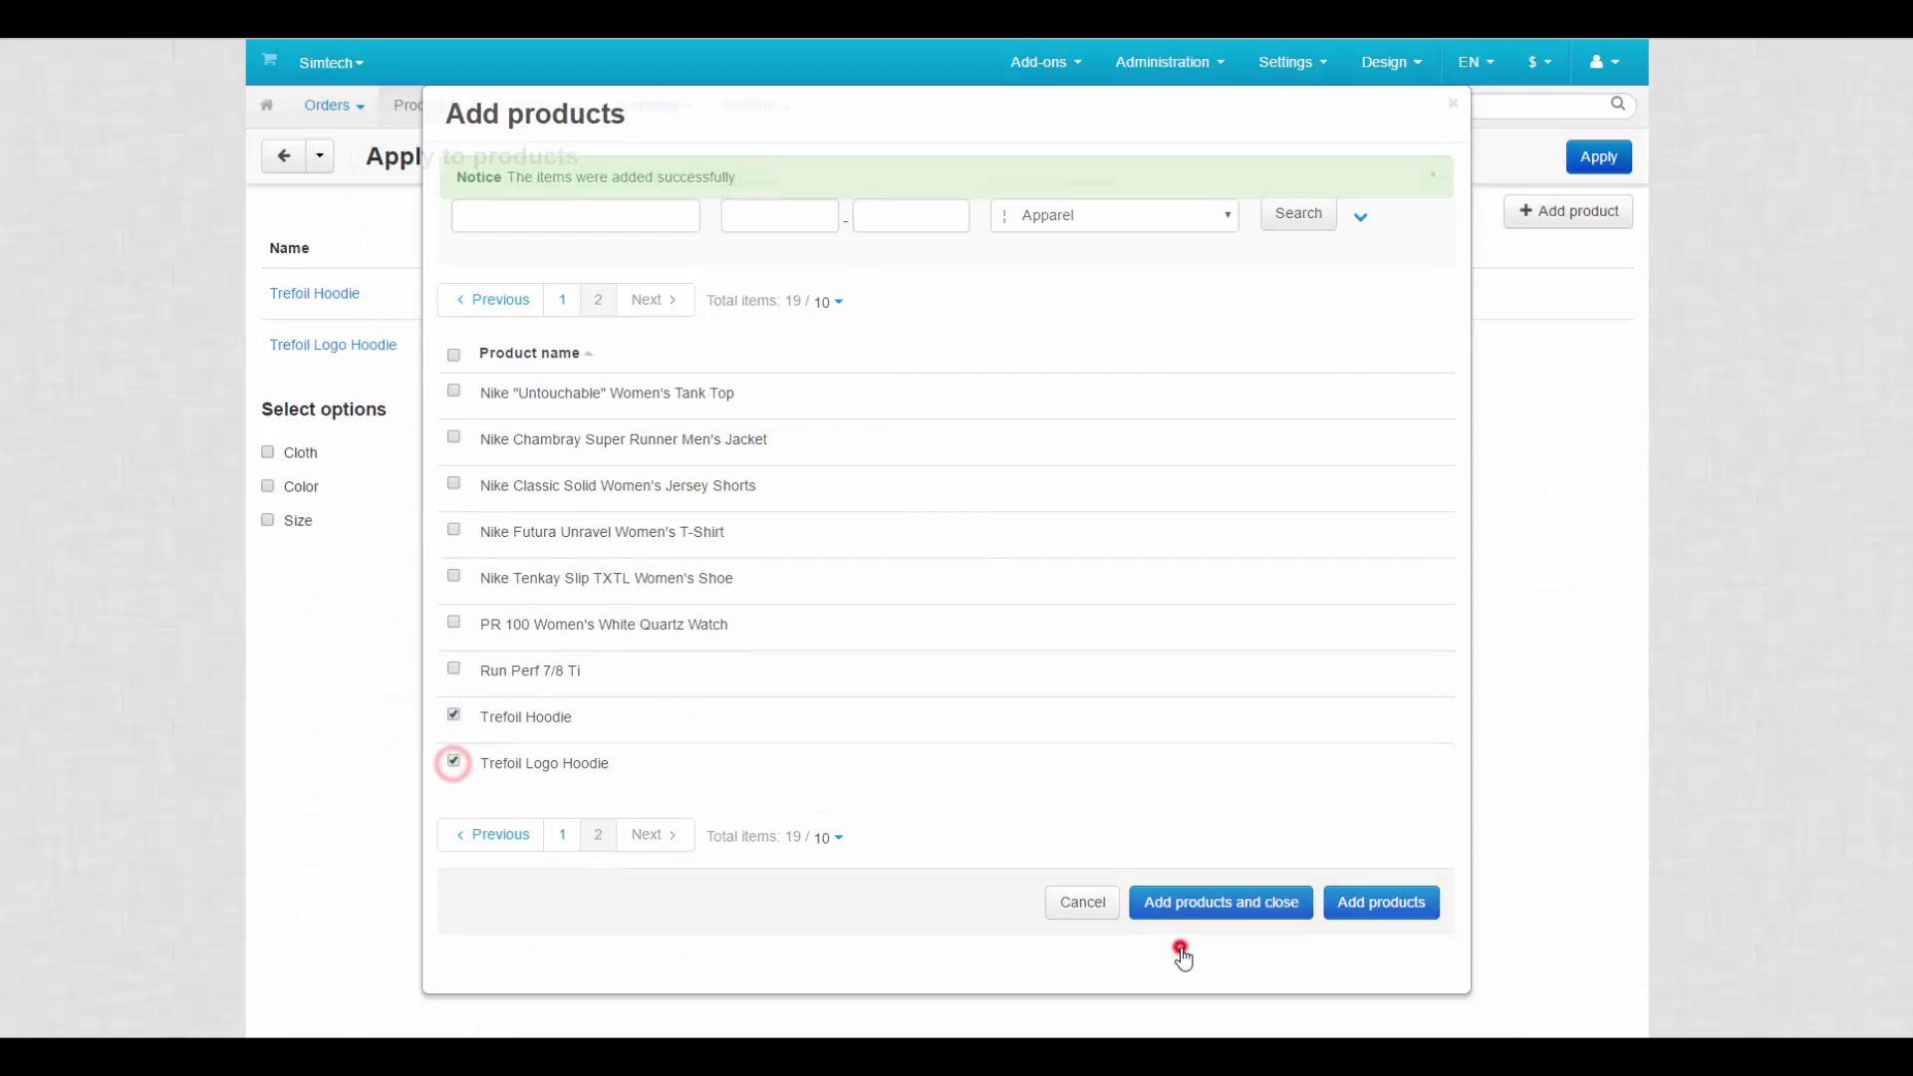
# Step: Apply the Cloth, Color and Size options to both Trefoil hoodies
pyautogui.click(270, 452)
pyautogui.click(269, 487)
pyautogui.click(269, 521)
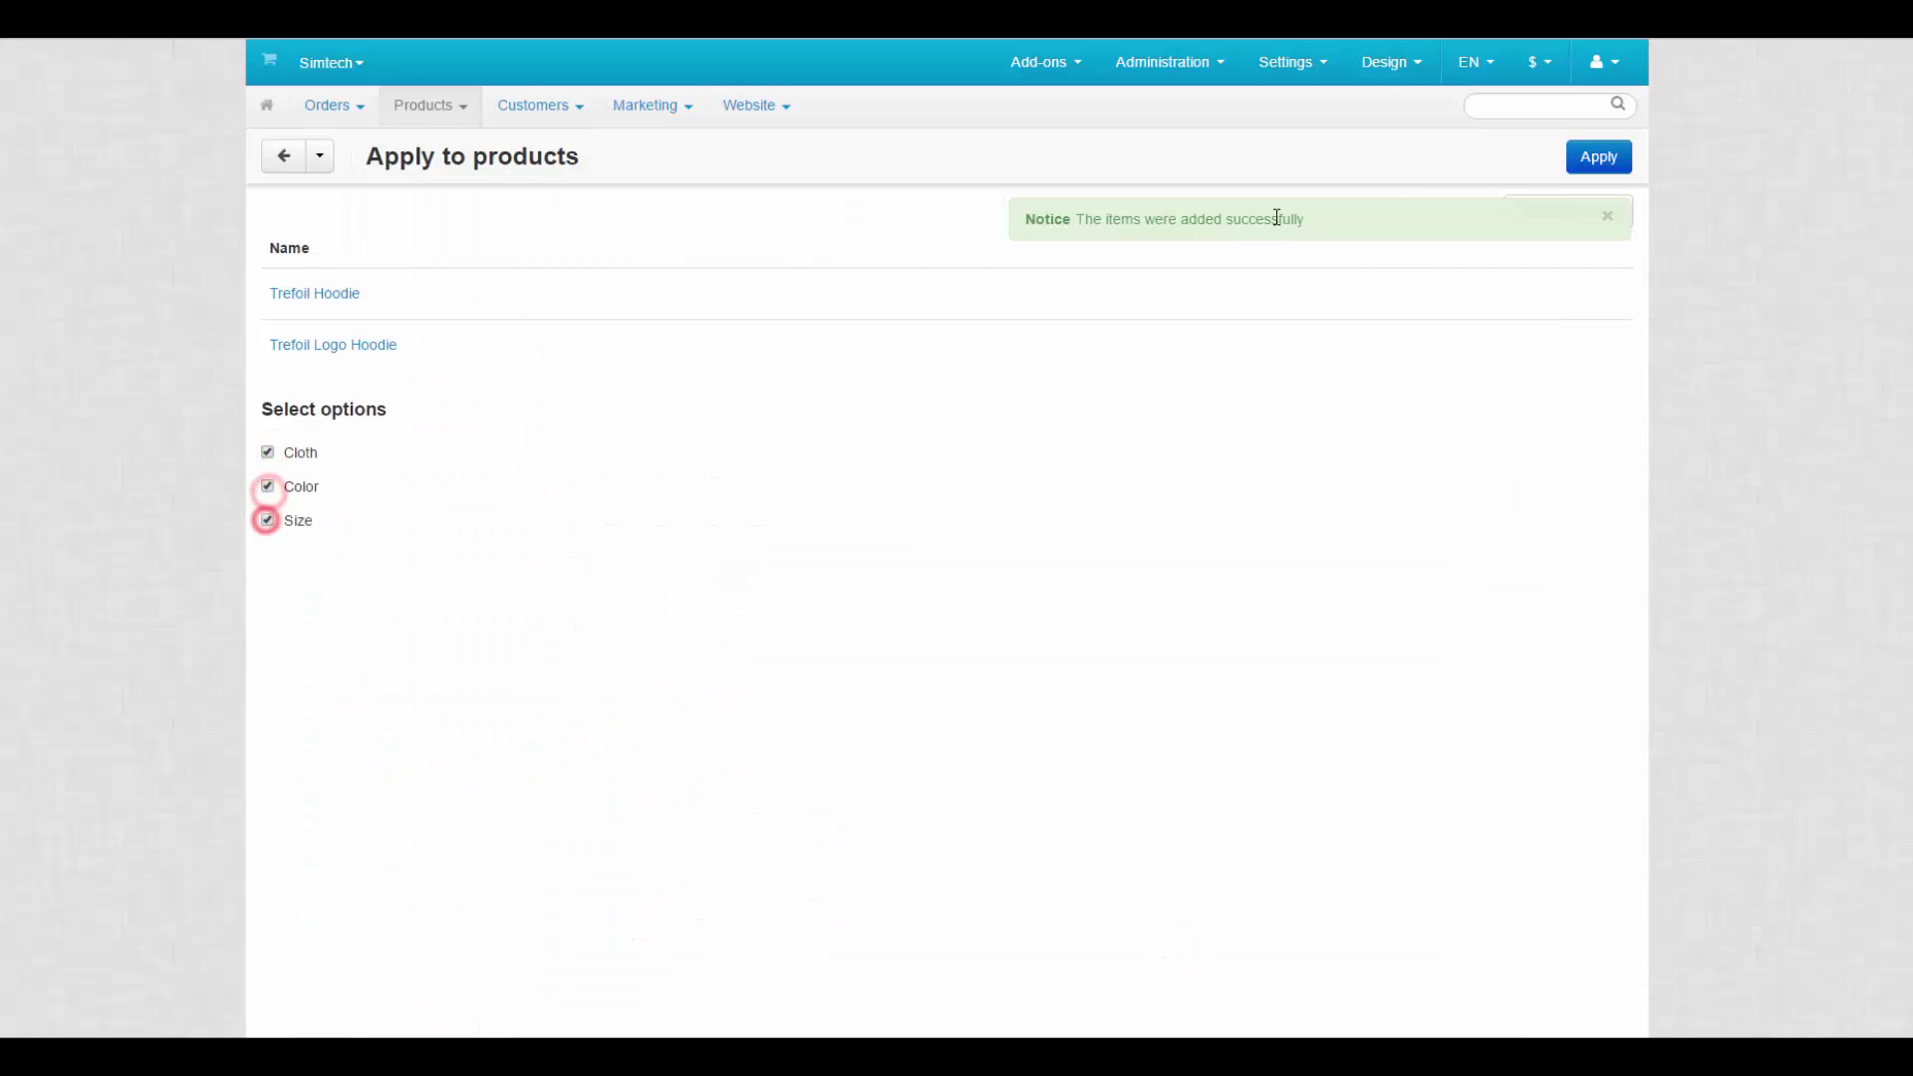
pyautogui.click(1595, 158)
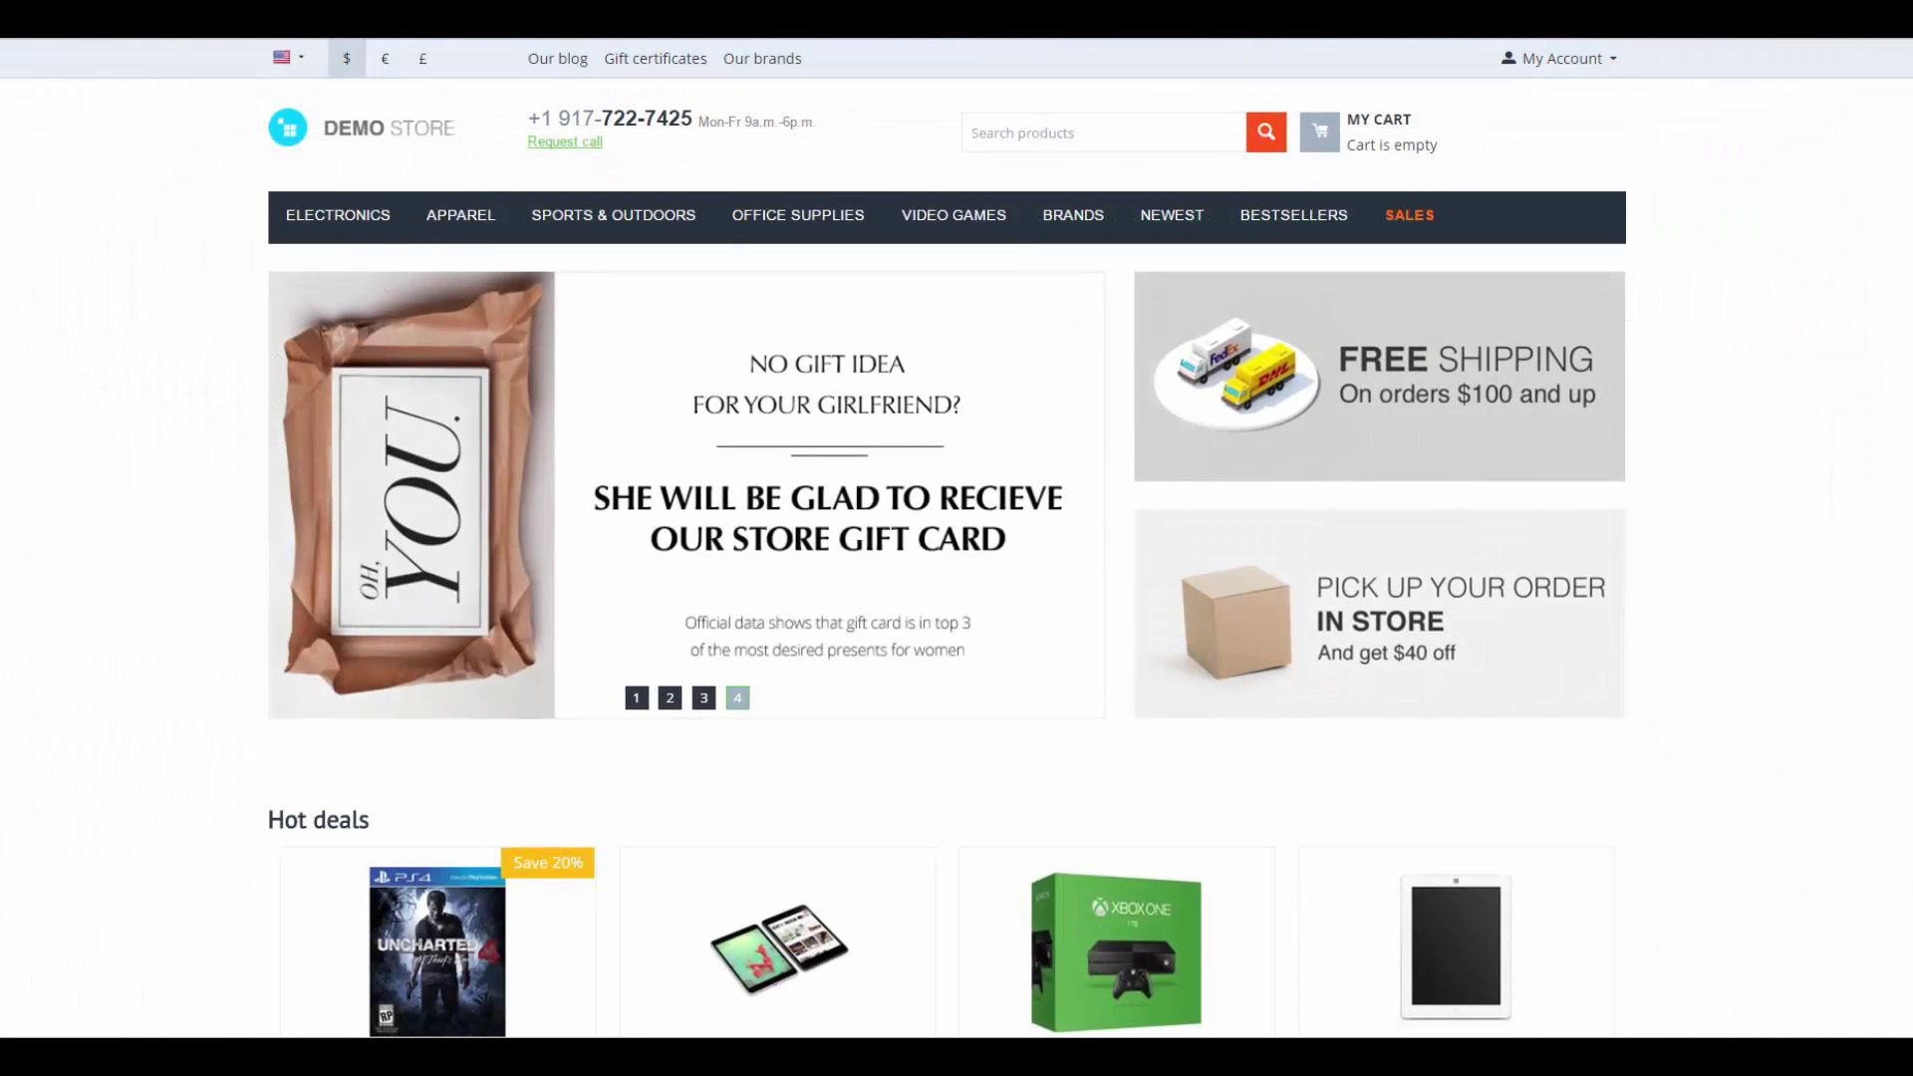